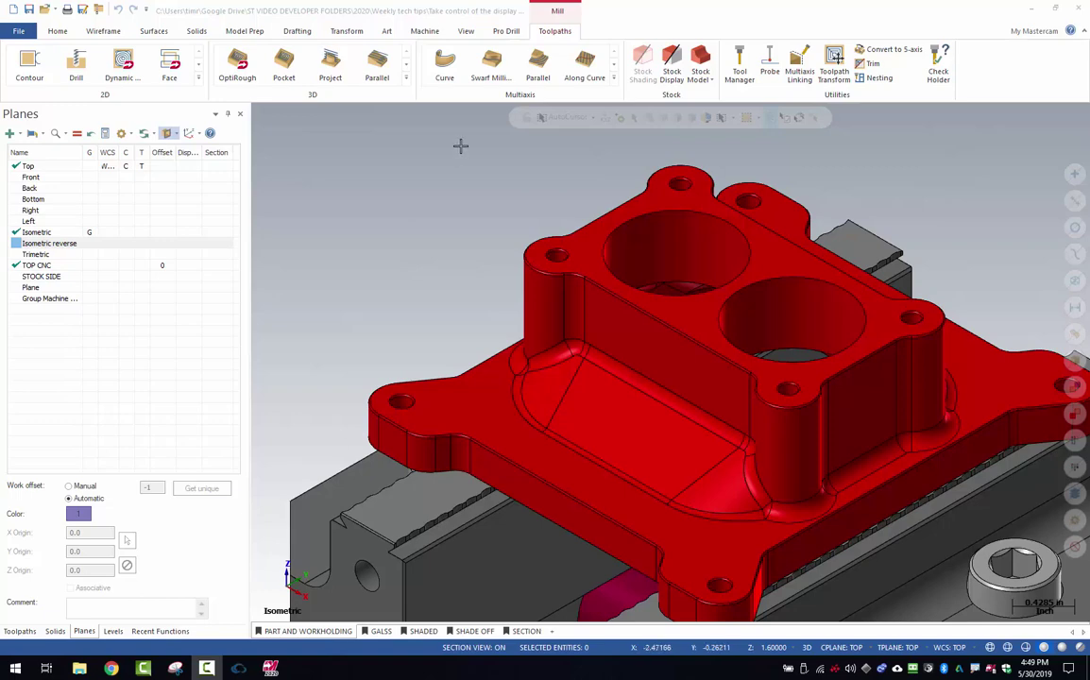
Step: Switch viewsheets off and back on from the View tab
{"action": "left_click", "coordinate": [467, 32]}
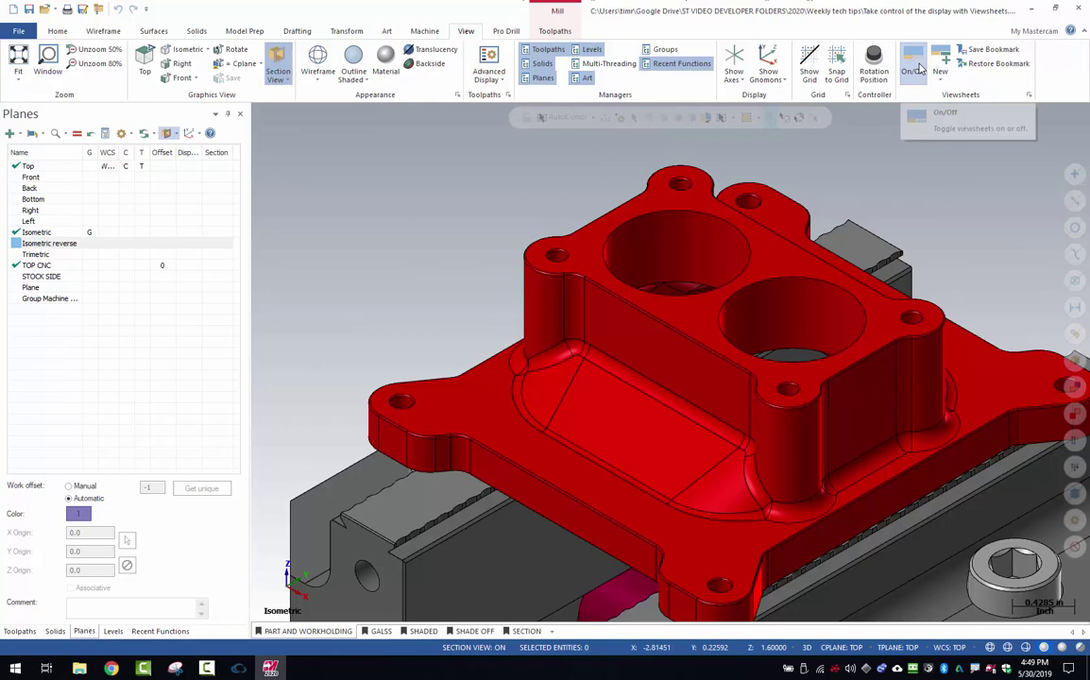
{"action": "left_click", "coordinate": [915, 66]}
{"action": "left_click", "coordinate": [916, 66]}
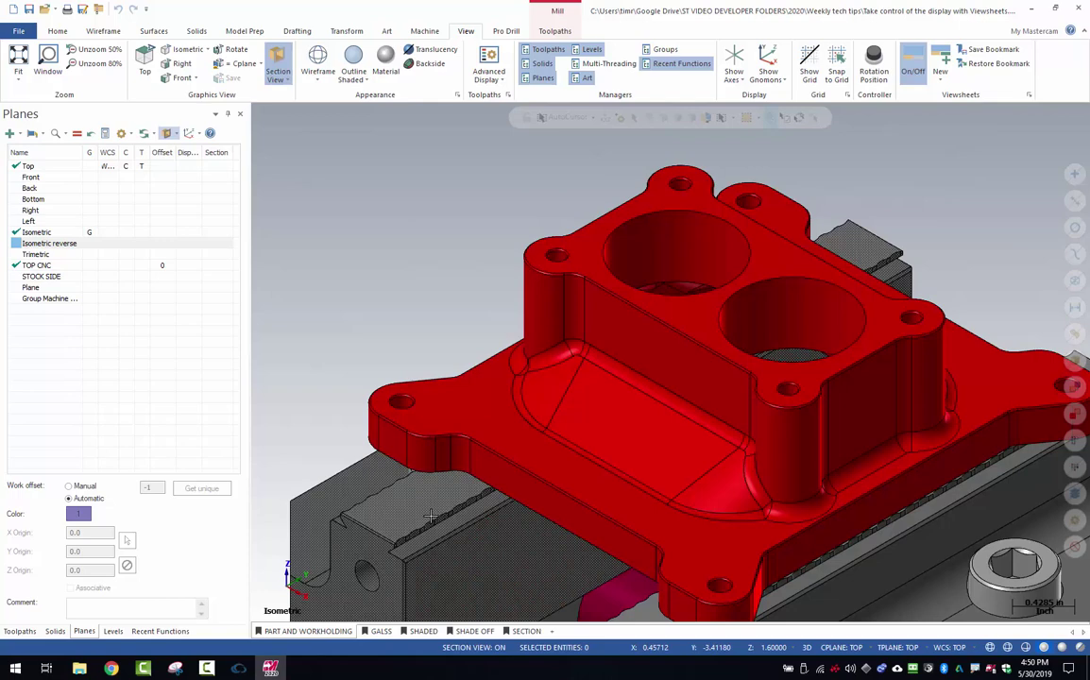
Step: Cycle through the GALSS, SHADED, SHADE OFF and SECTION viewsheet tabs, ending on SECTION
{"action": "left_click", "coordinate": [382, 632]}
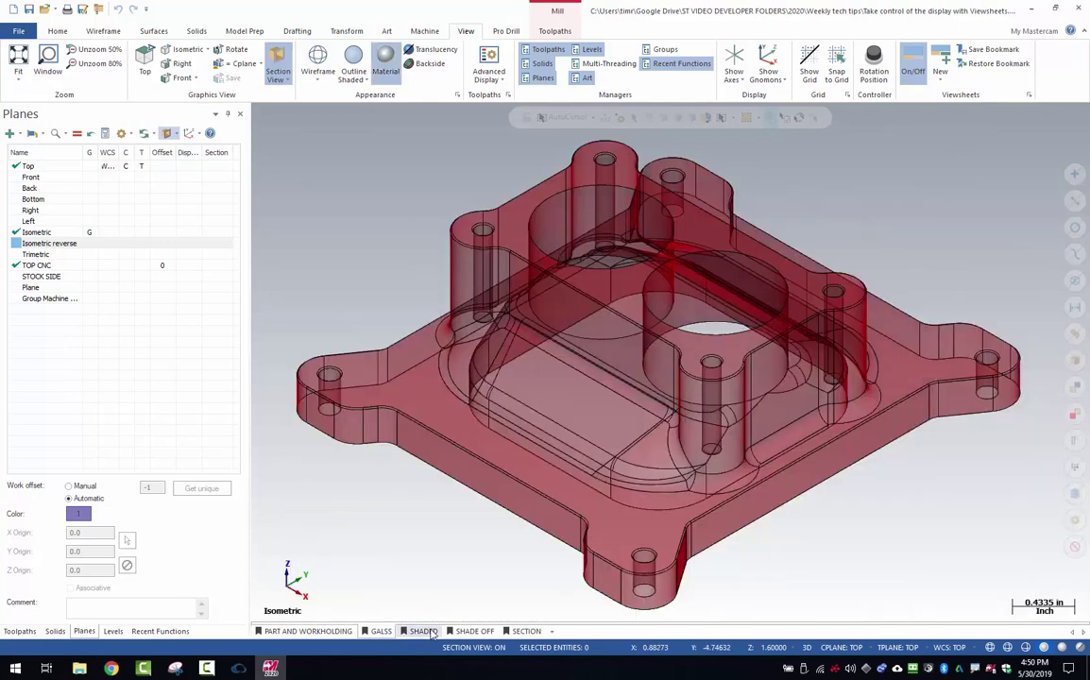
{"action": "left_click", "coordinate": [422, 631]}
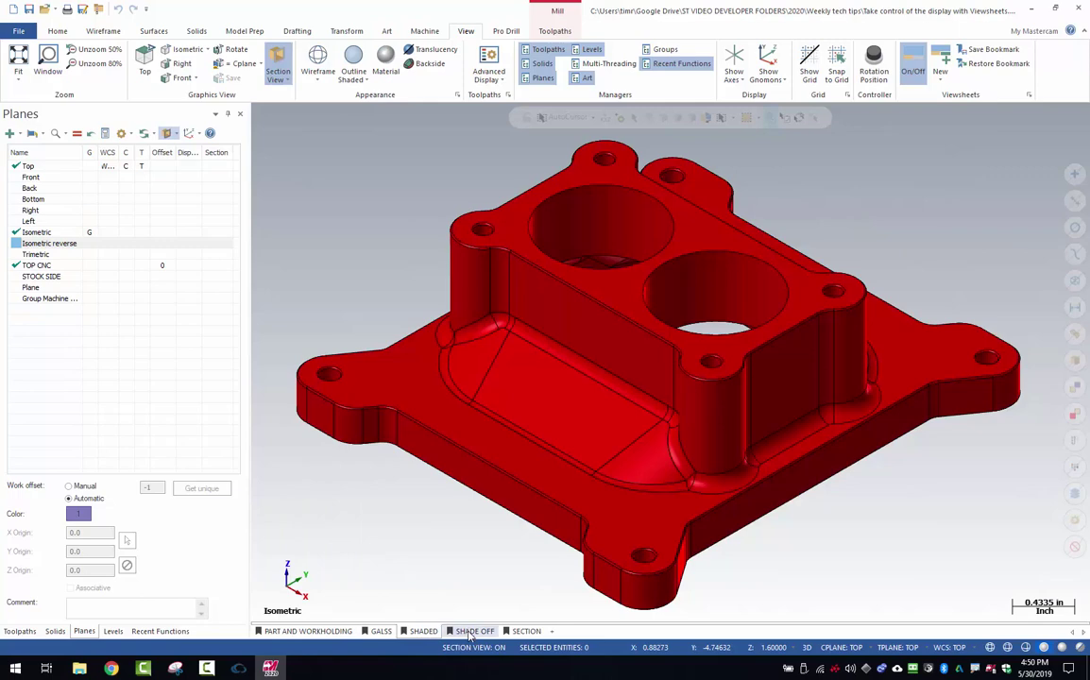
{"action": "left_click", "coordinate": [472, 631]}
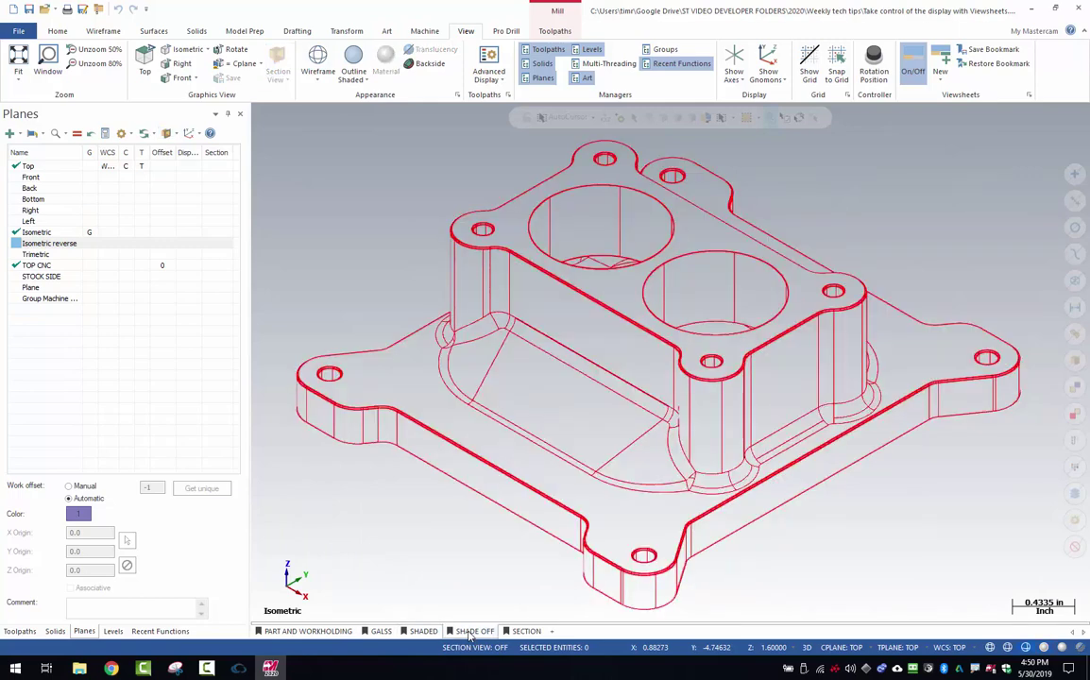
{"action": "left_click", "coordinate": [525, 631]}
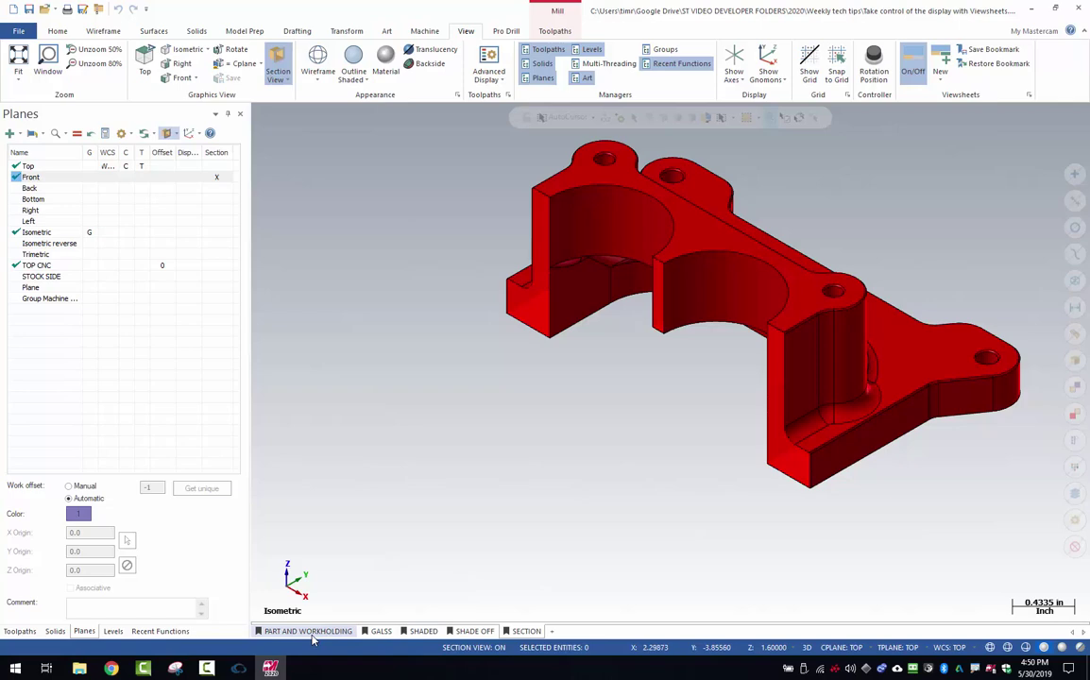
Step: Delete the SECTION, SHADE OFF, SHADED and GALSS viewsheets one after another
{"action": "right_click", "coordinate": [523, 632]}
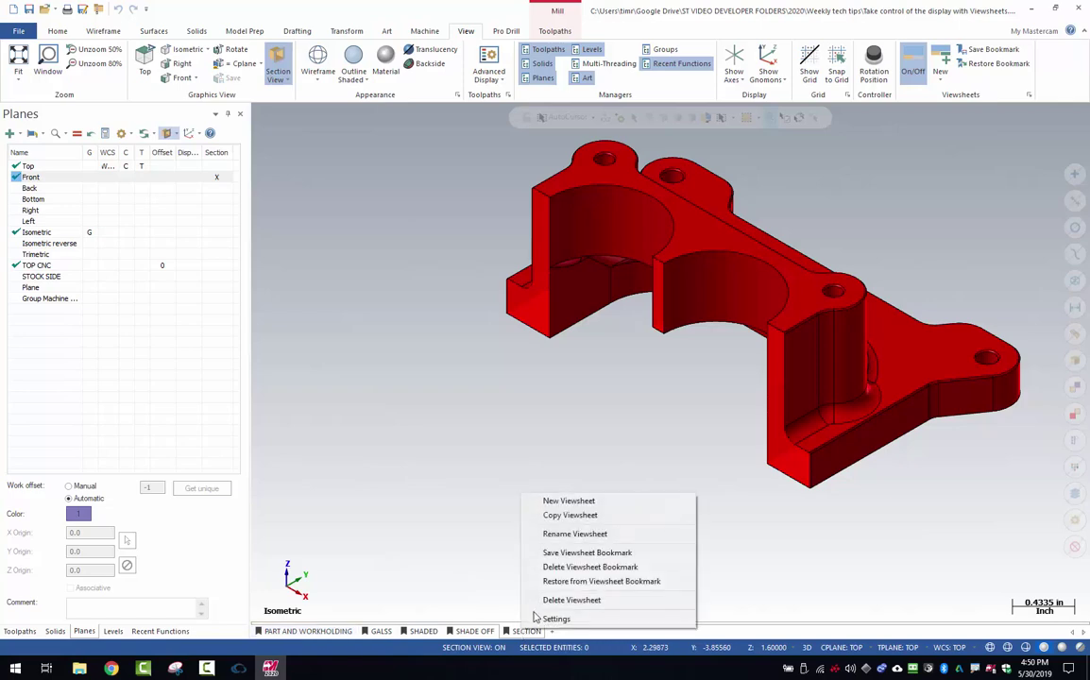
{"action": "left_click", "coordinate": [569, 600]}
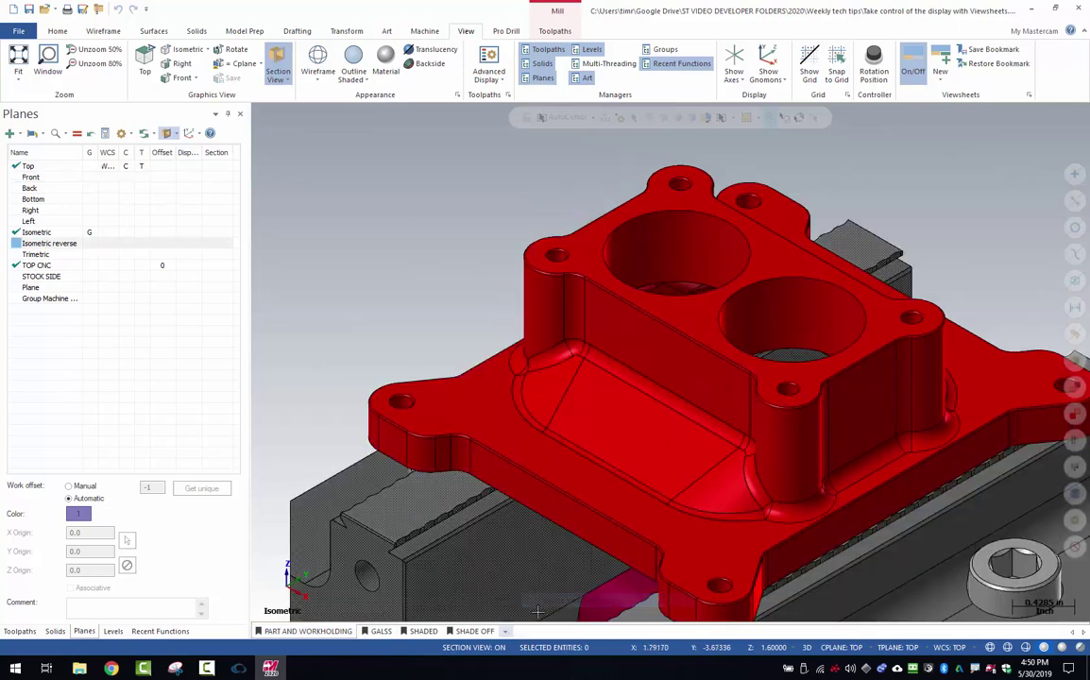
{"action": "right_click", "coordinate": [485, 632]}
{"action": "left_click", "coordinate": [510, 602]}
{"action": "right_click", "coordinate": [423, 632]}
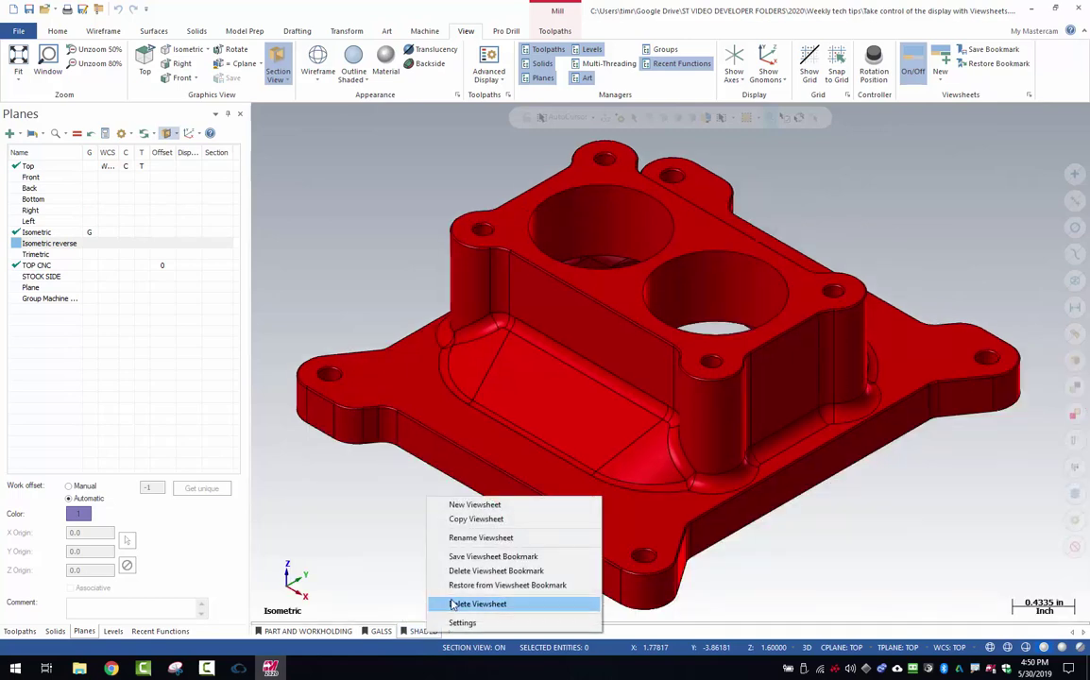
{"action": "left_click", "coordinate": [451, 604]}
{"action": "left_click", "coordinate": [381, 631]}
{"action": "right_click", "coordinate": [381, 632]}
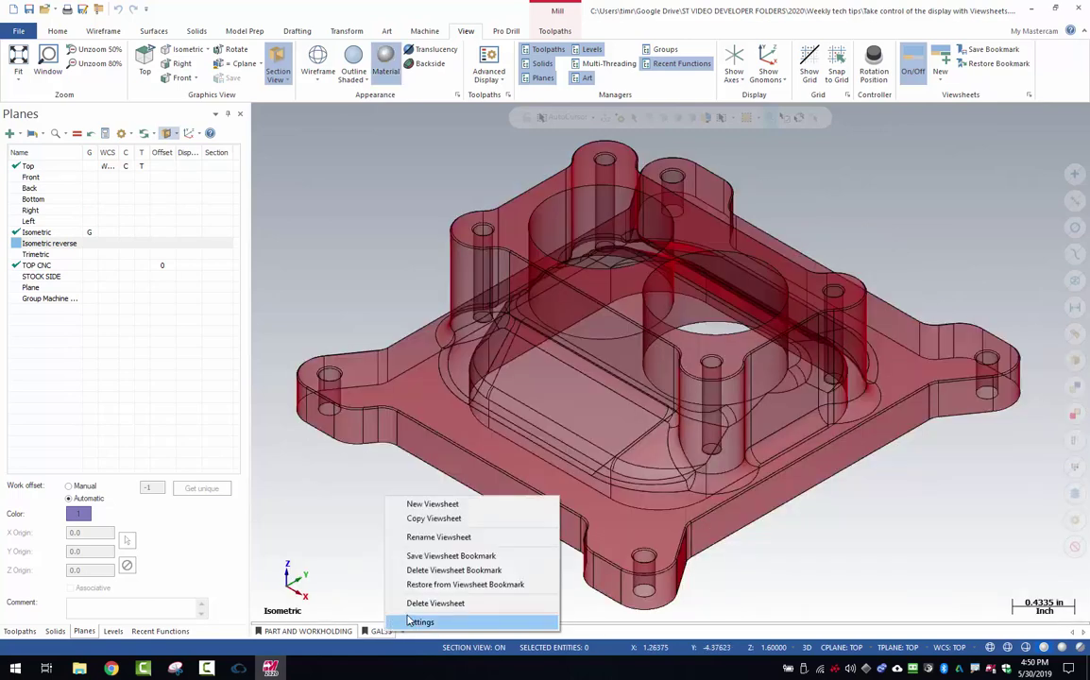
{"action": "left_click", "coordinate": [430, 603]}
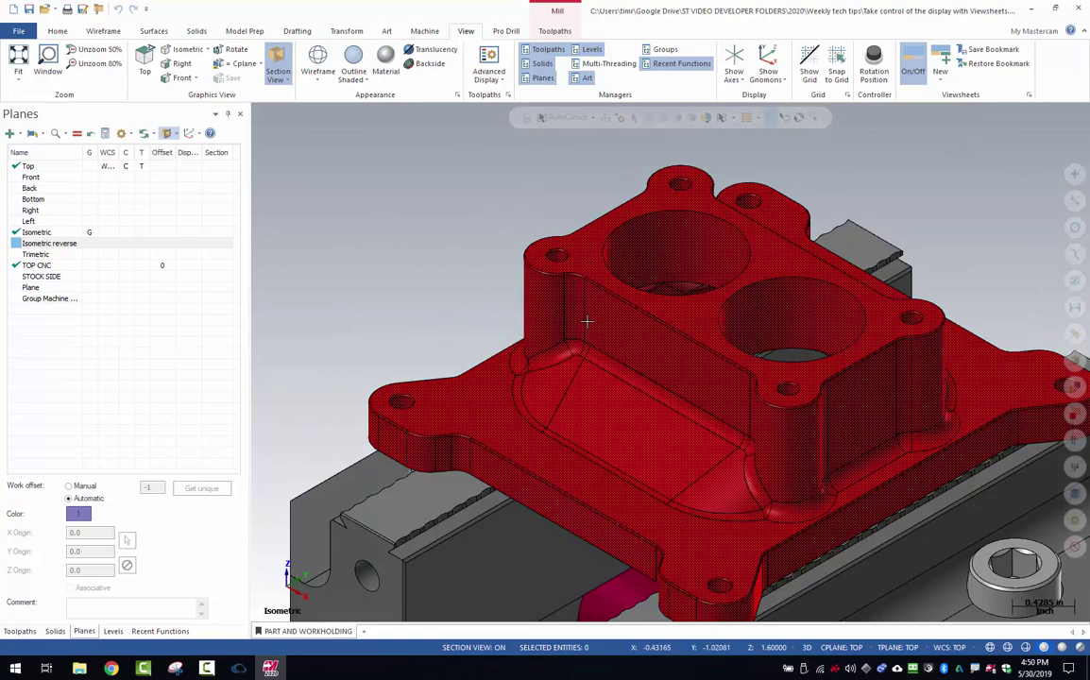
Step: Fit the view to the selected carburetor solid using Fit > Selected, then clear the selection
{"action": "left_click", "coordinate": [631, 332]}
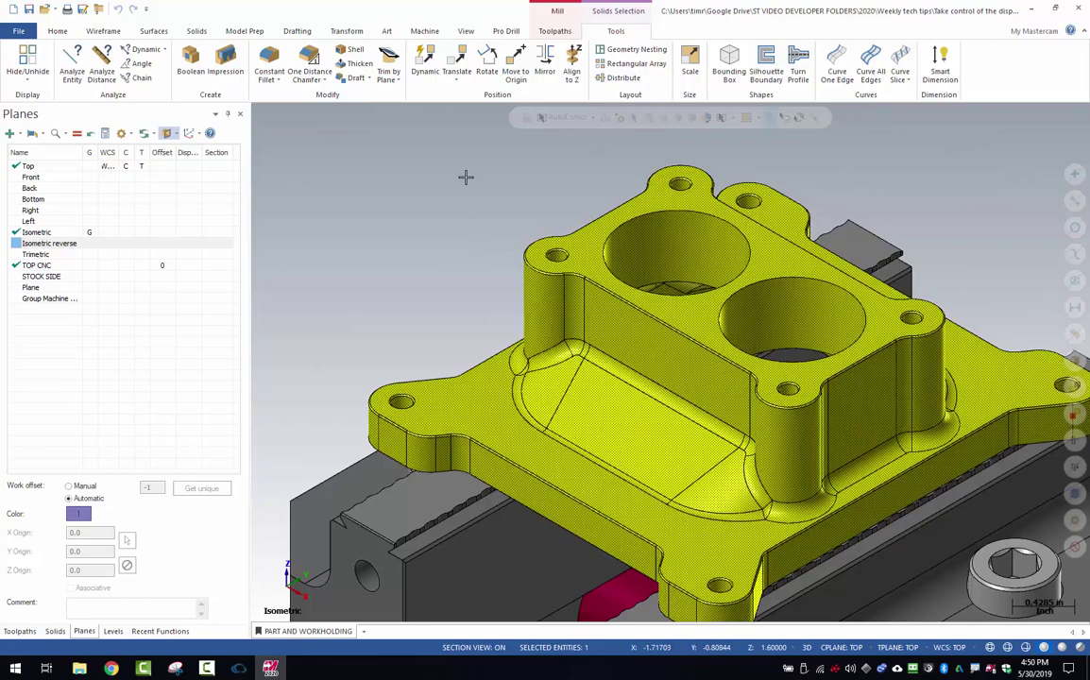
{"action": "left_click", "coordinate": [466, 31]}
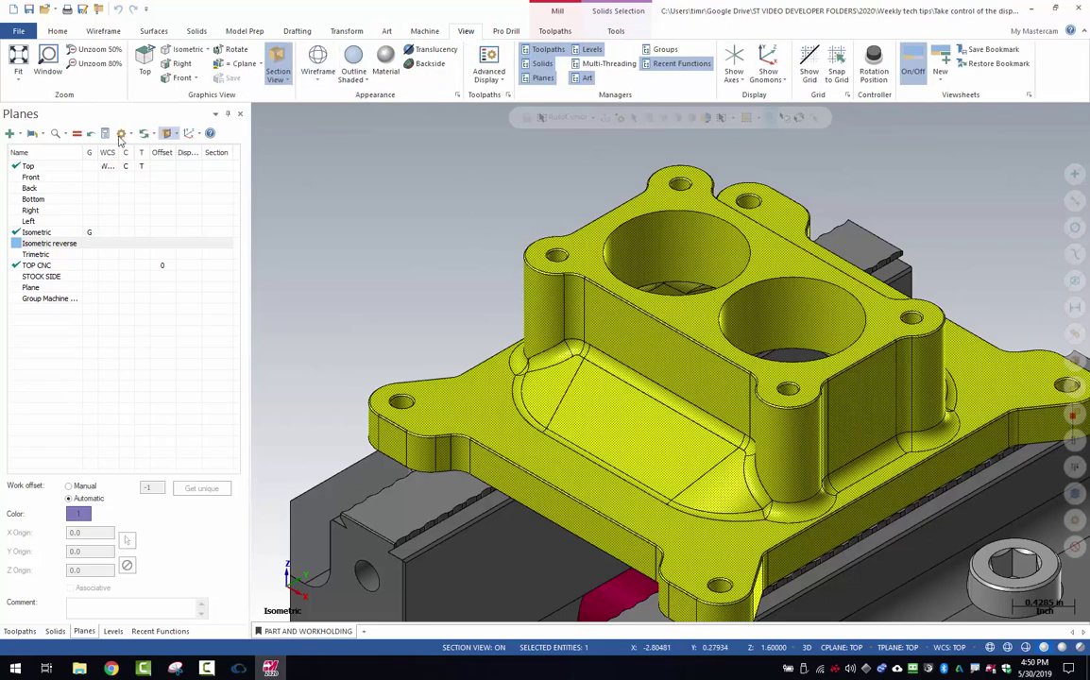
{"action": "left_click", "coordinate": [19, 83]}
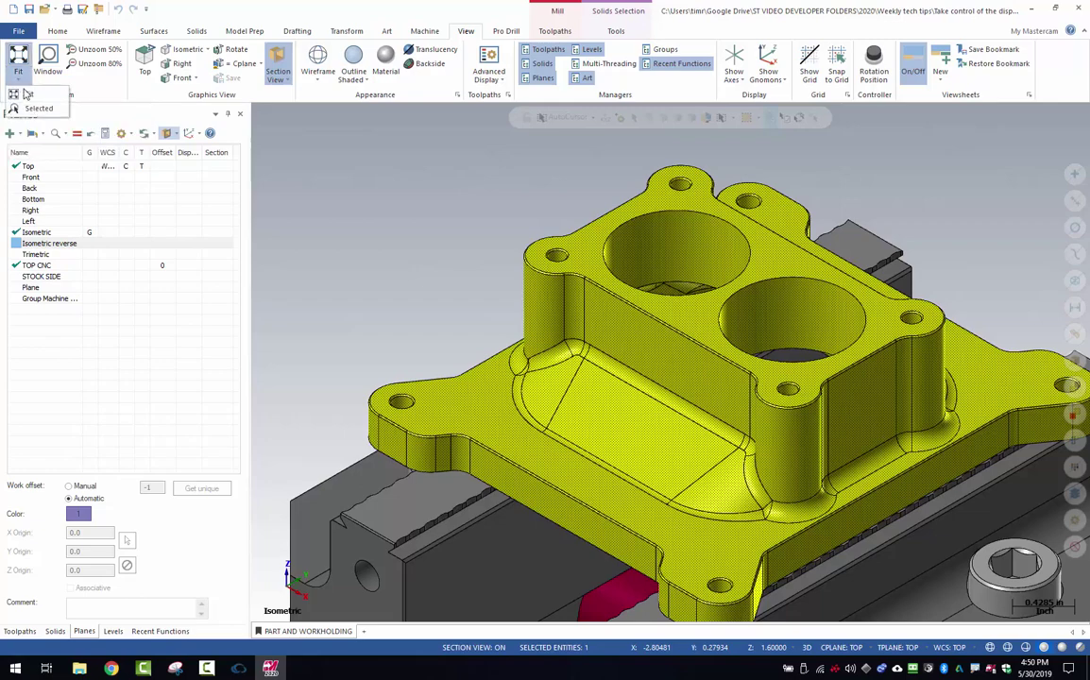
{"action": "left_click", "coordinate": [36, 108]}
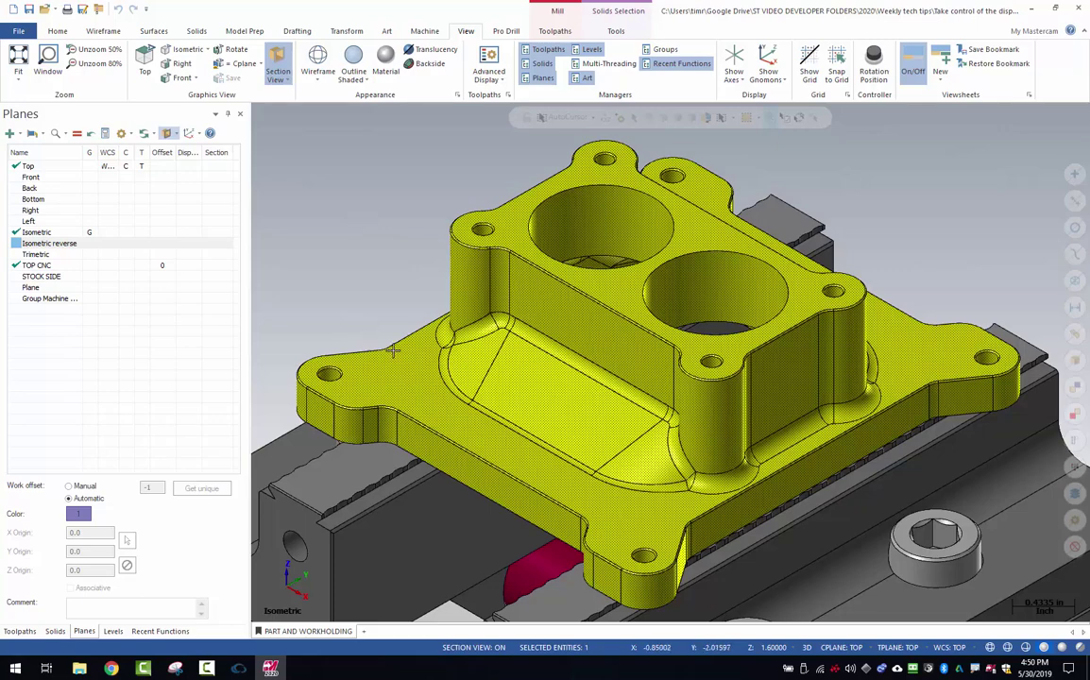
{"action": "left_click", "coordinate": [409, 326]}
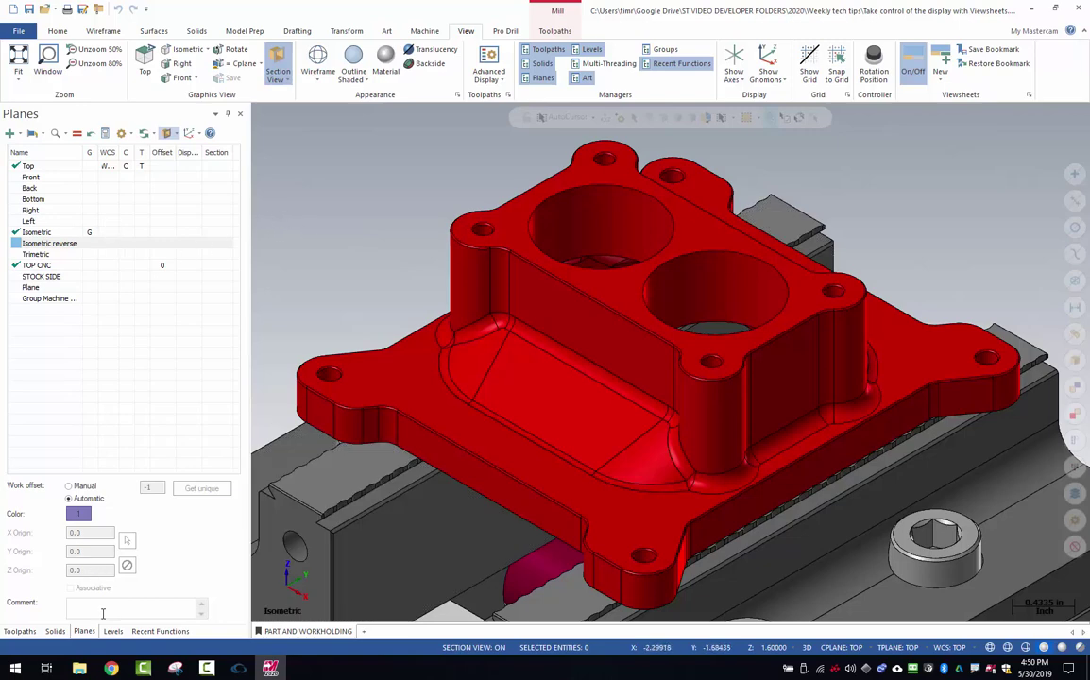
Step: Show the Levels manager and select the SOLID and FIXTURE levels
{"action": "left_click", "coordinate": [113, 631]}
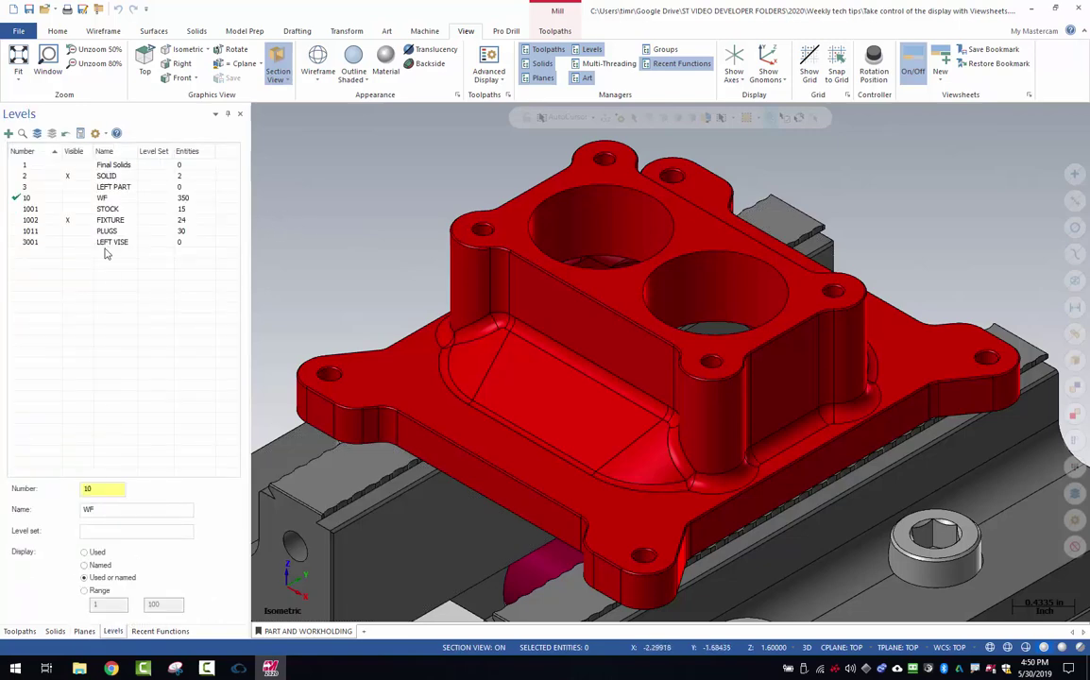
{"action": "left_click", "coordinate": [95, 176]}
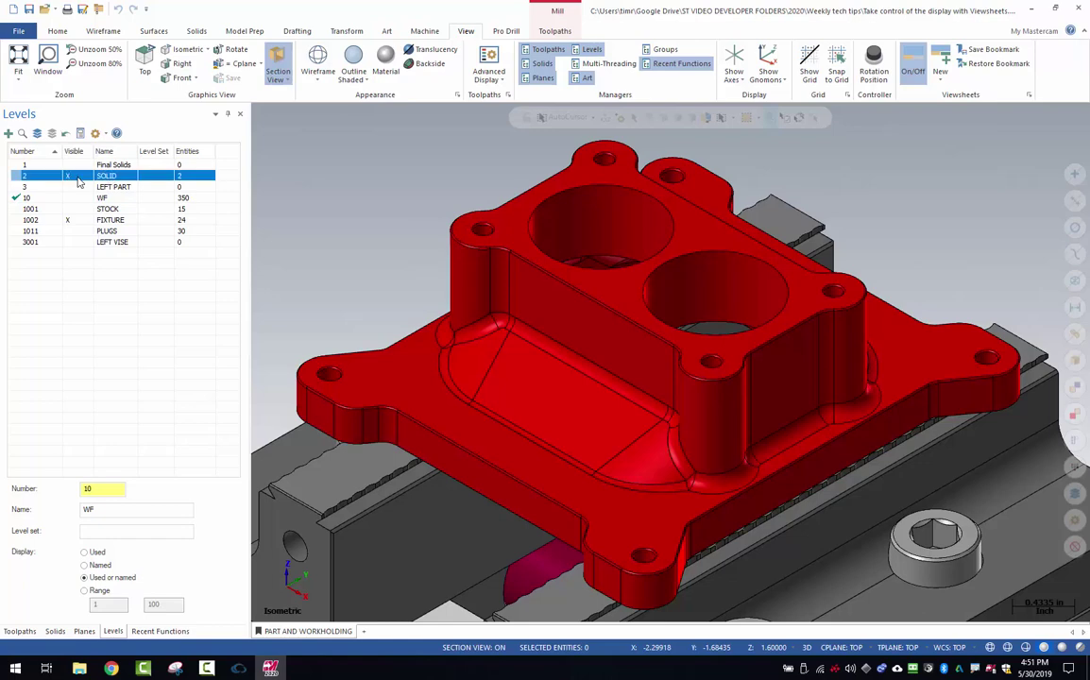
{"action": "left_click", "coordinate": [81, 220]}
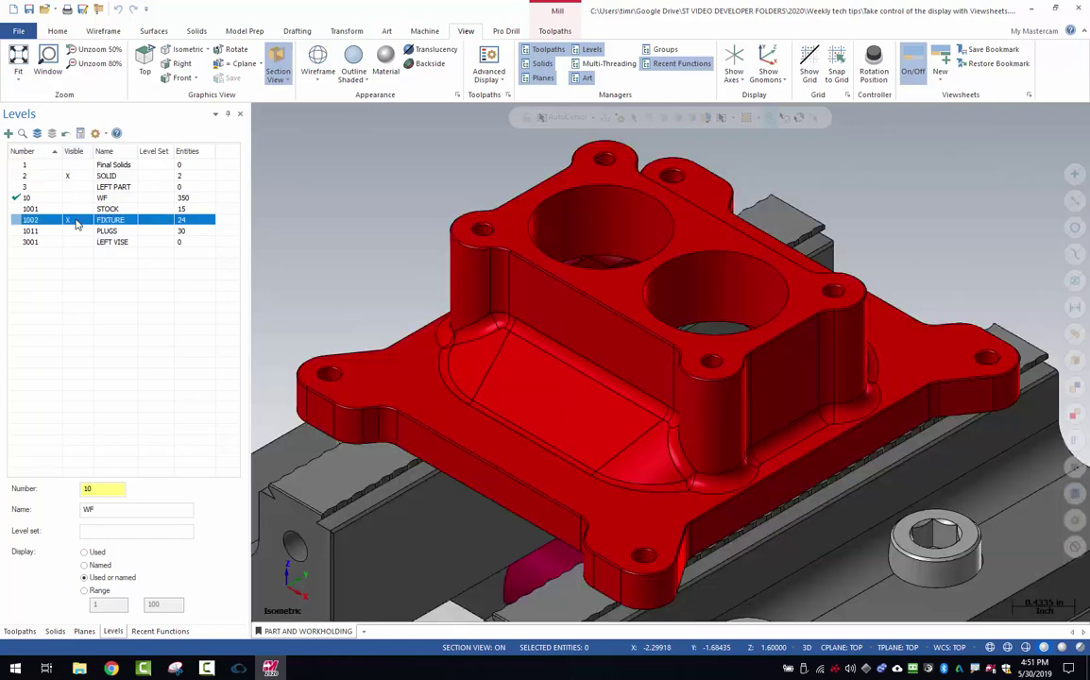
{"action": "right_click", "coordinate": [304, 630]}
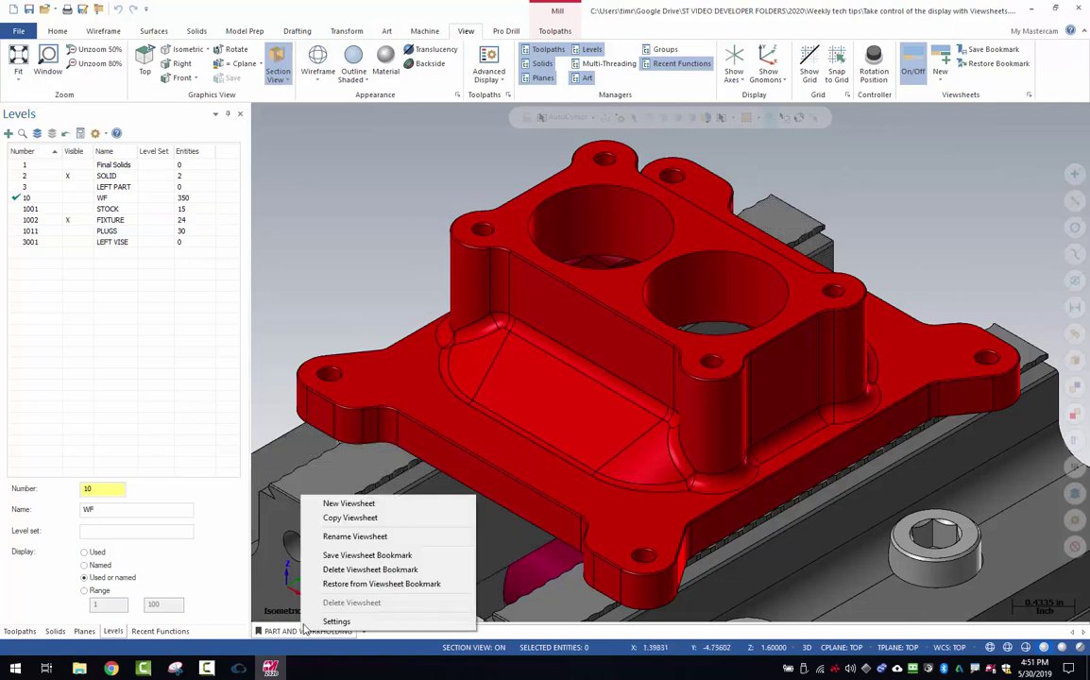
{"action": "left_click", "coordinate": [336, 557]}
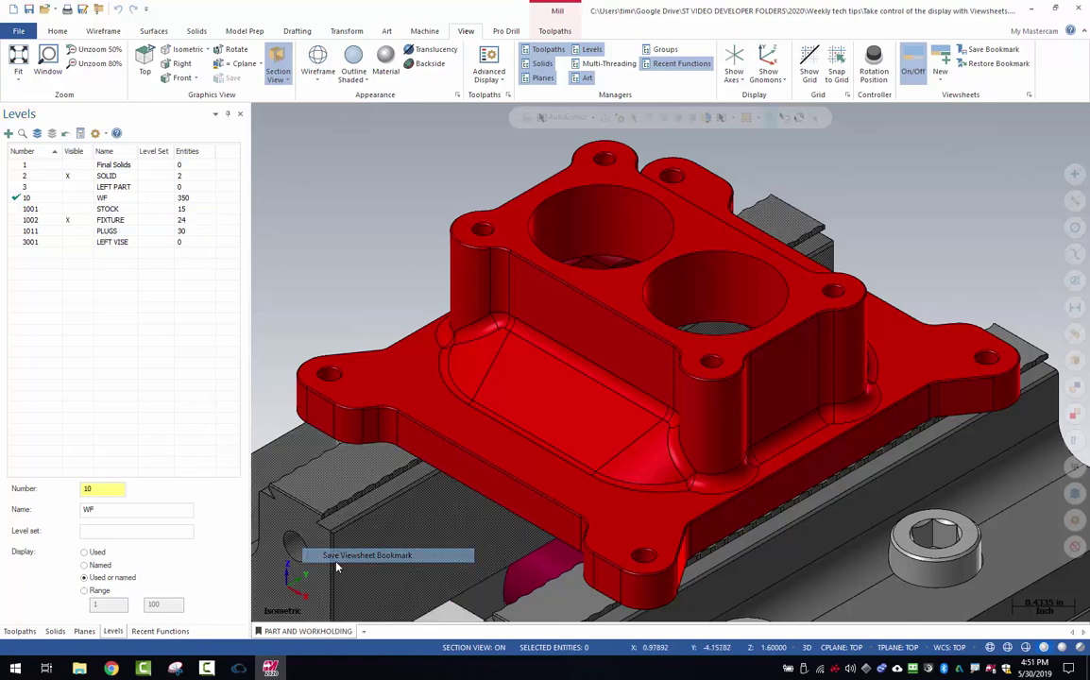
{"action": "right_click", "coordinate": [308, 633]}
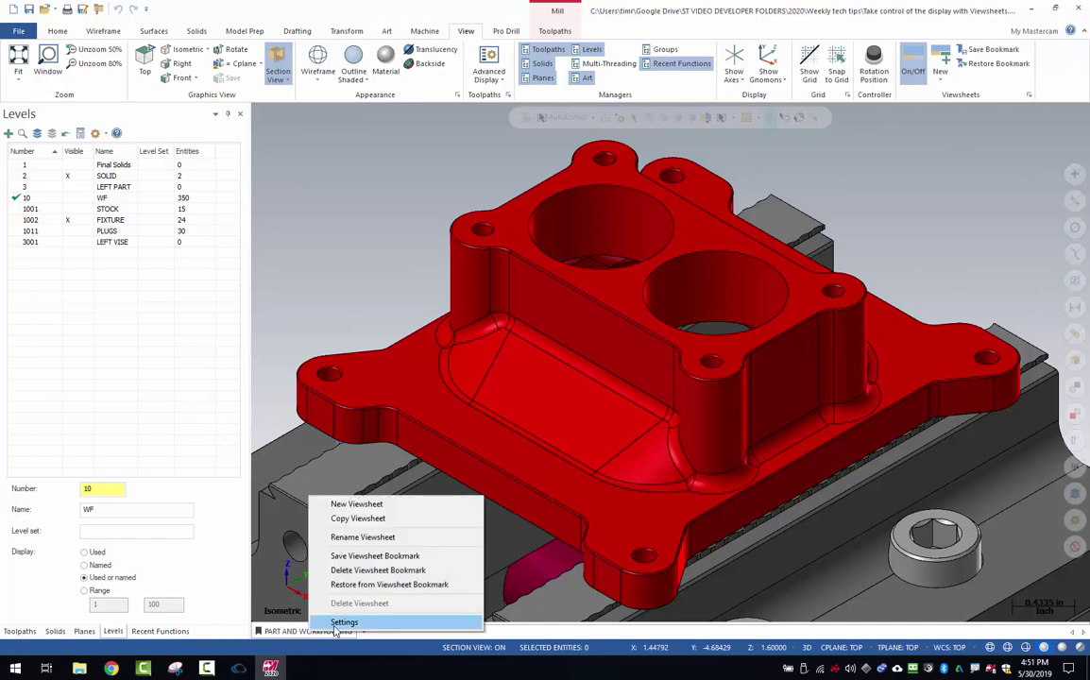
{"action": "left_click", "coordinate": [344, 623]}
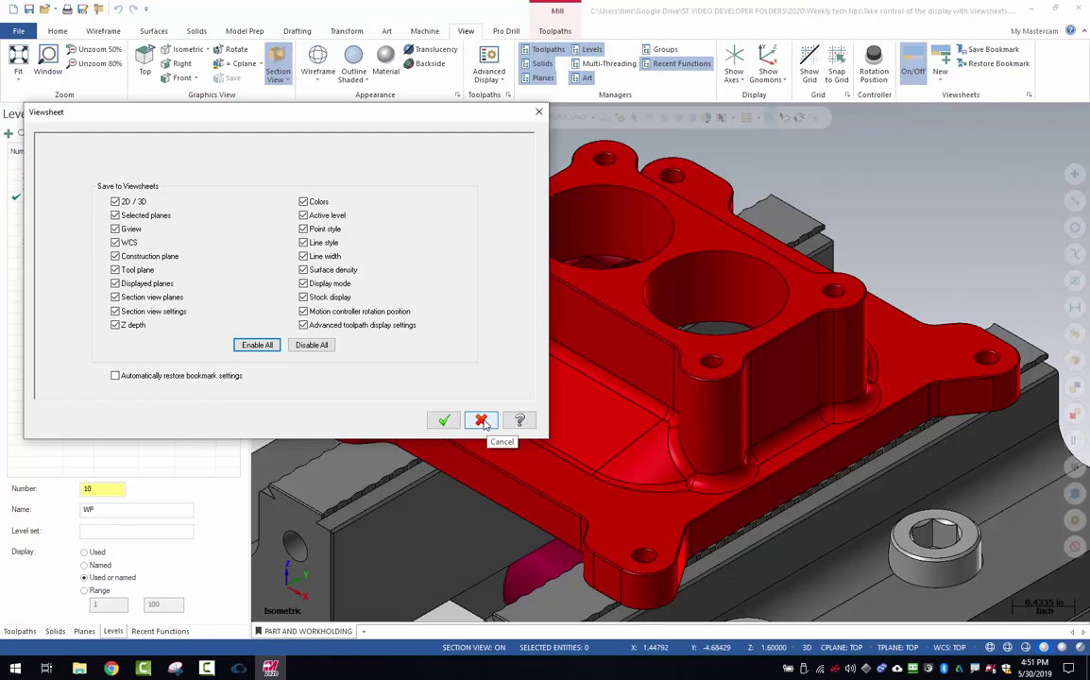
{"action": "left_click", "coordinate": [482, 422]}
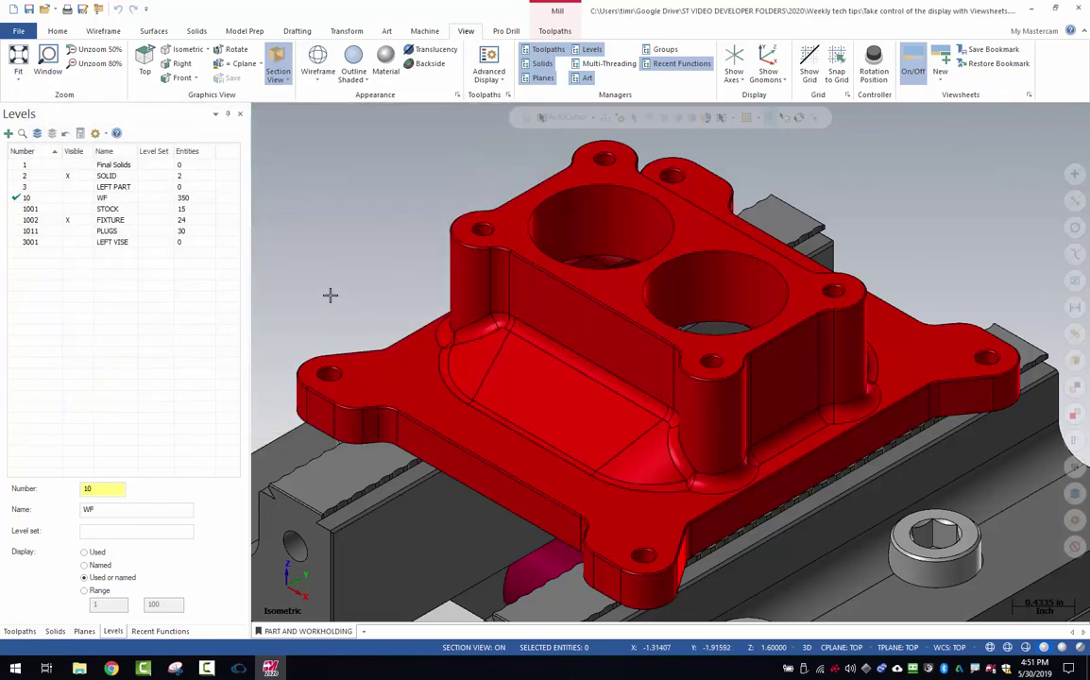
Step: Duplicate the PART AND WORKHOLDING viewsheet and rename the copy GLASS
{"action": "right_click", "coordinate": [313, 635]}
{"action": "left_click", "coordinate": [364, 518]}
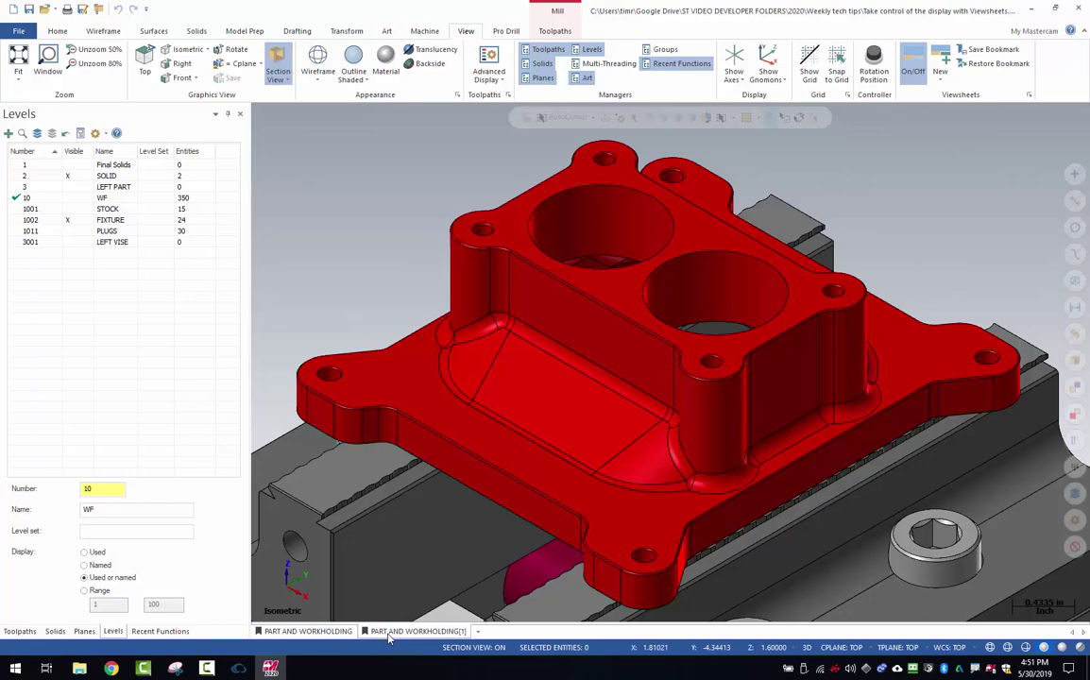
{"action": "right_click", "coordinate": [390, 631]}
{"action": "left_click", "coordinate": [429, 539]}
{"action": "type", "text": "GLASS"}
{"action": "key", "text": "Return"}
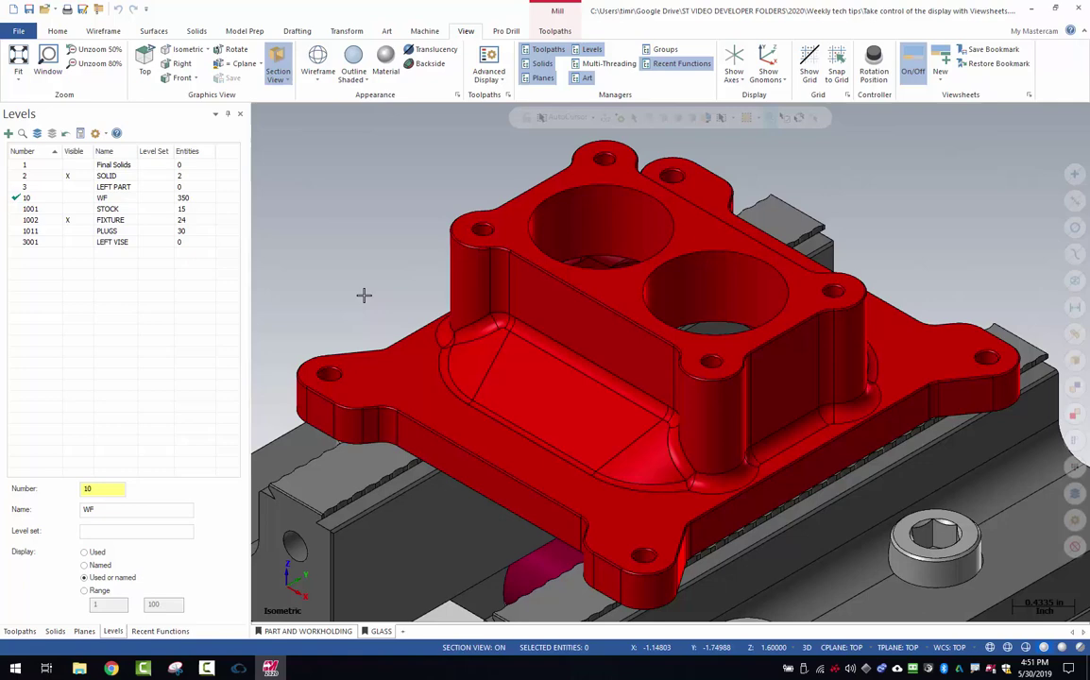
Step: Apply the first Glass material swatch to the carburetor solid
{"action": "left_click", "coordinate": [416, 351]}
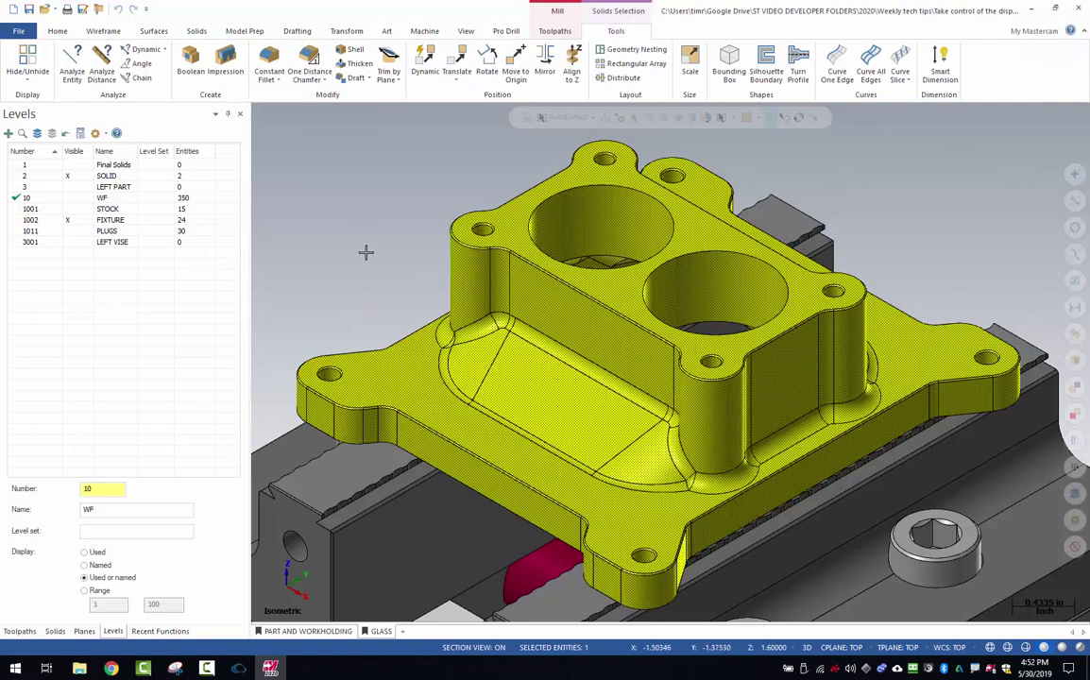
{"action": "right_click", "coordinate": [312, 194]}
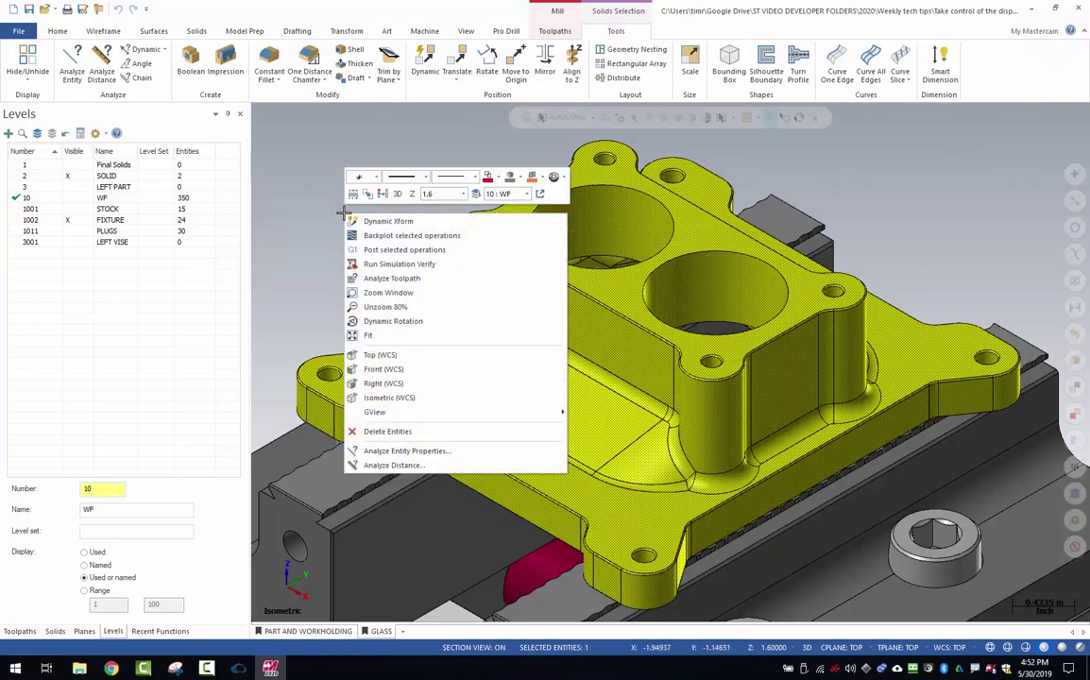
{"action": "left_click", "coordinate": [564, 181]}
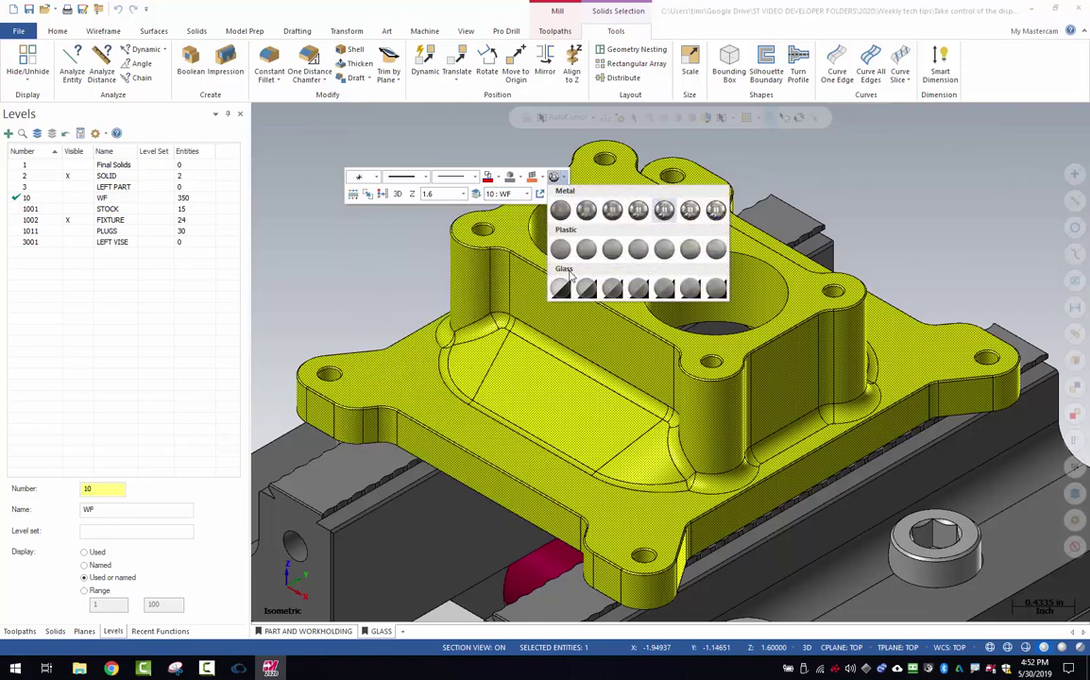
{"action": "left_click", "coordinate": [597, 303]}
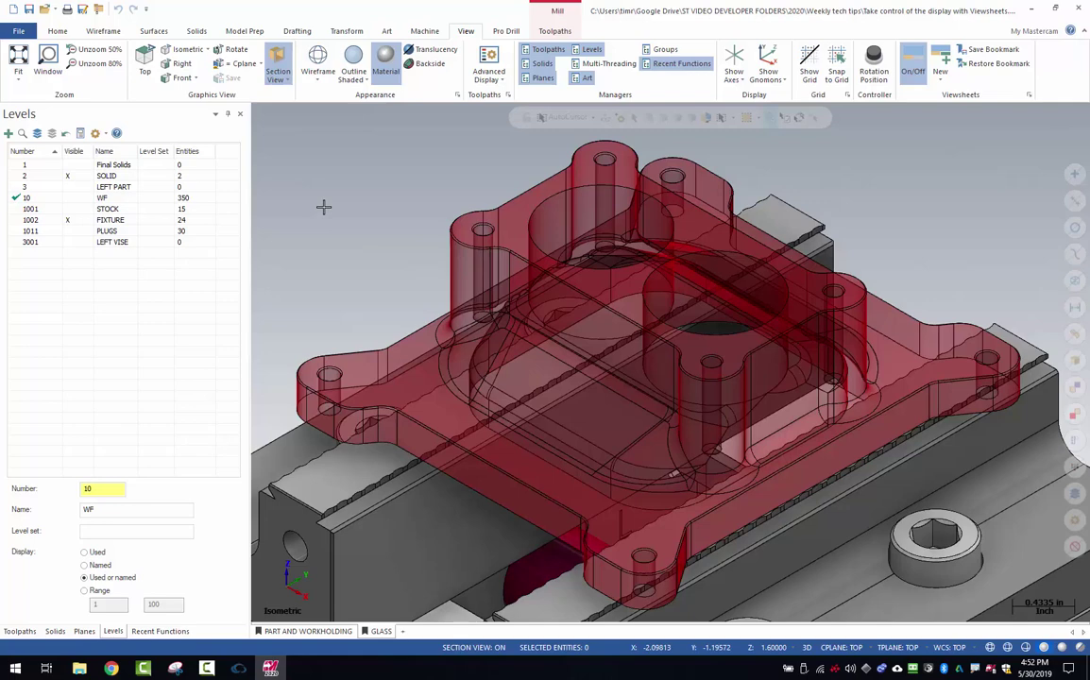
Step: Toggle material display off and on, then hide the FIXTURE level
{"action": "left_click", "coordinate": [387, 60]}
{"action": "left_click", "coordinate": [386, 60]}
{"action": "left_click", "coordinate": [68, 219]}
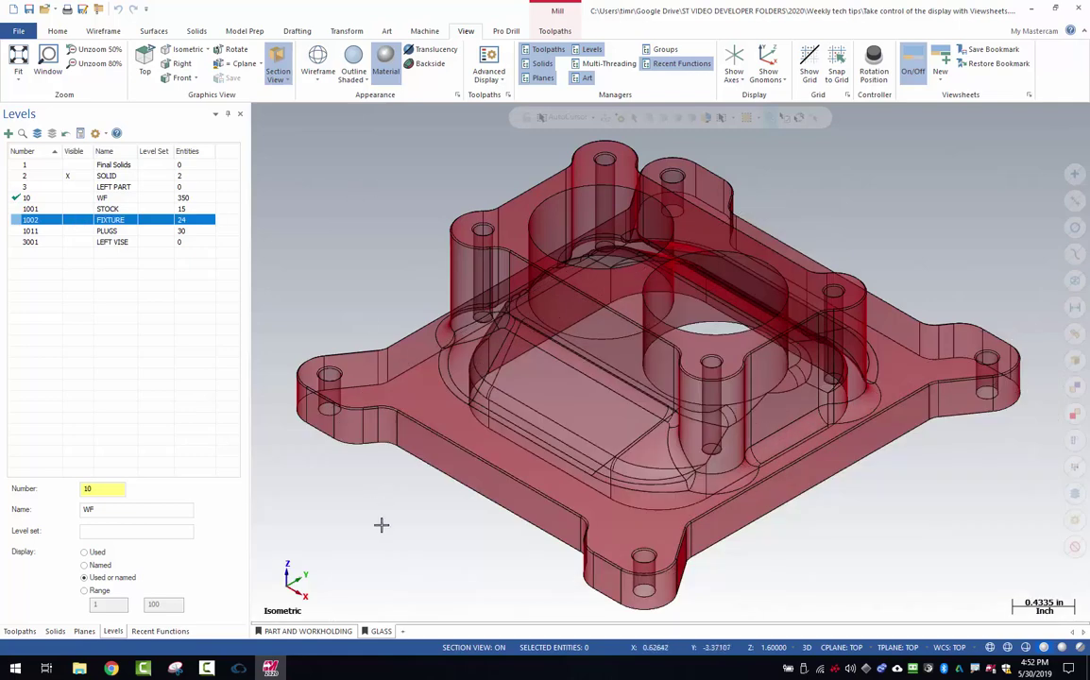
Step: Save the GLASS viewsheet bookmark and check it against Part and Workholding
{"action": "right_click", "coordinate": [382, 632]}
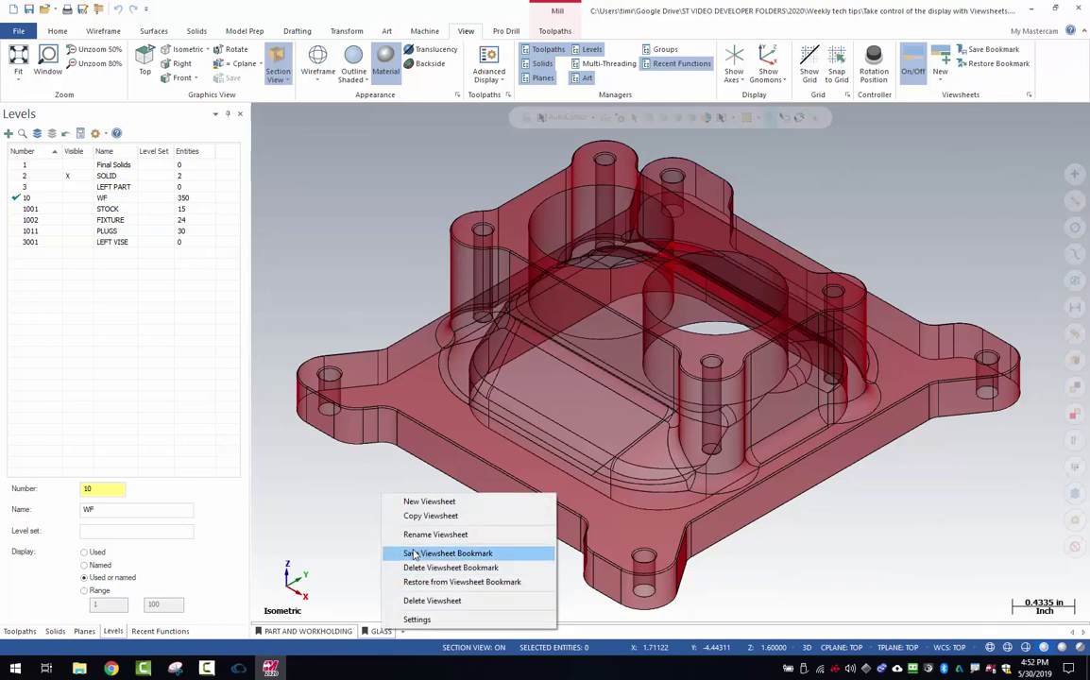
{"action": "left_click", "coordinate": [414, 555]}
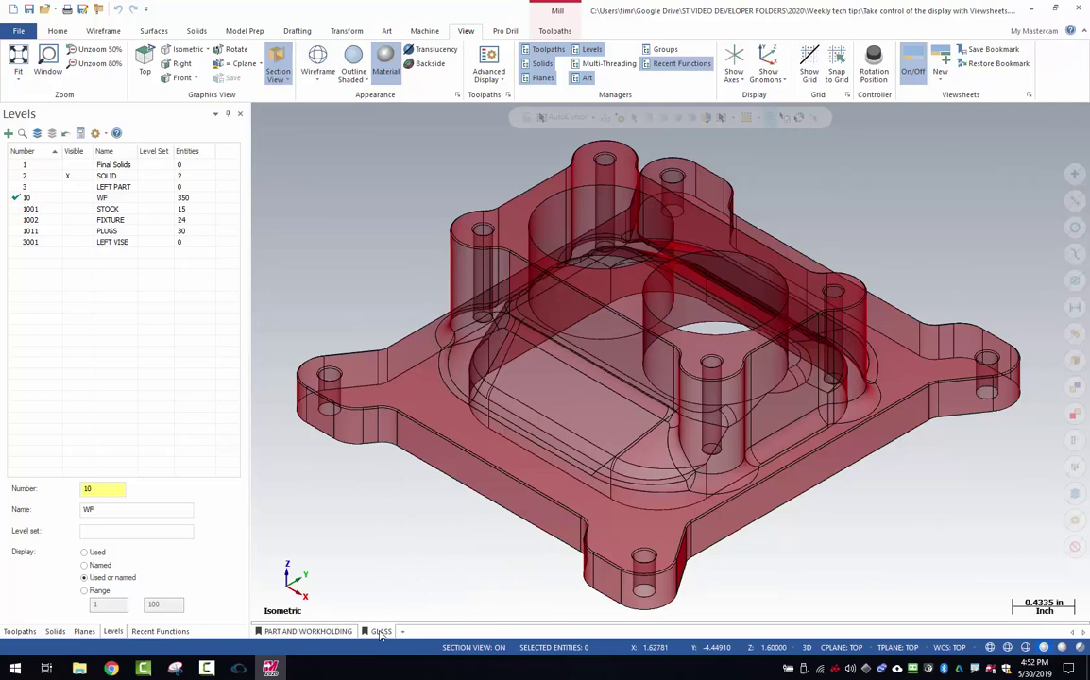
{"action": "left_click", "coordinate": [332, 633]}
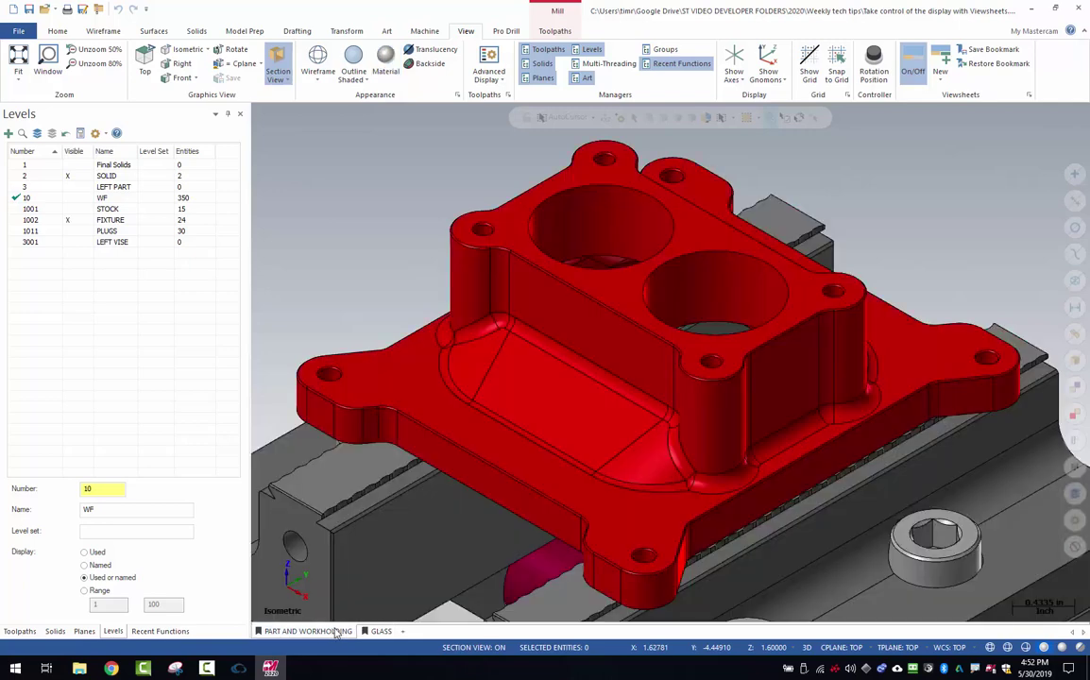
{"action": "left_click", "coordinate": [376, 632]}
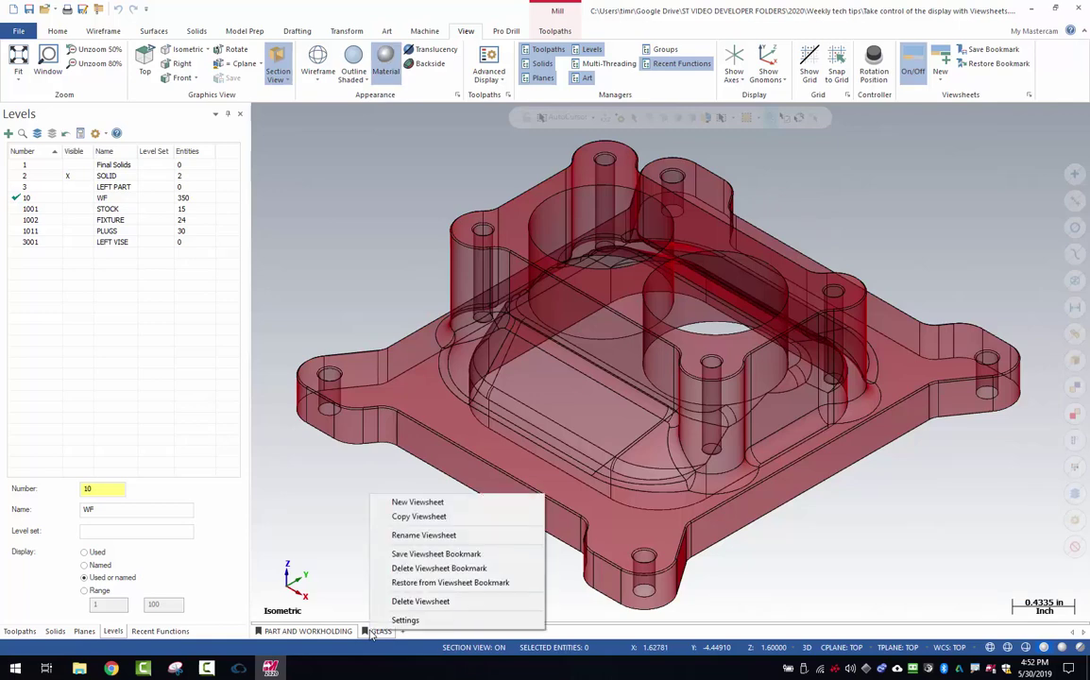
Step: Copy GLASS into a viewsheet named SHADED and turn Material off for opaque red shading
{"action": "left_click", "coordinate": [413, 523]}
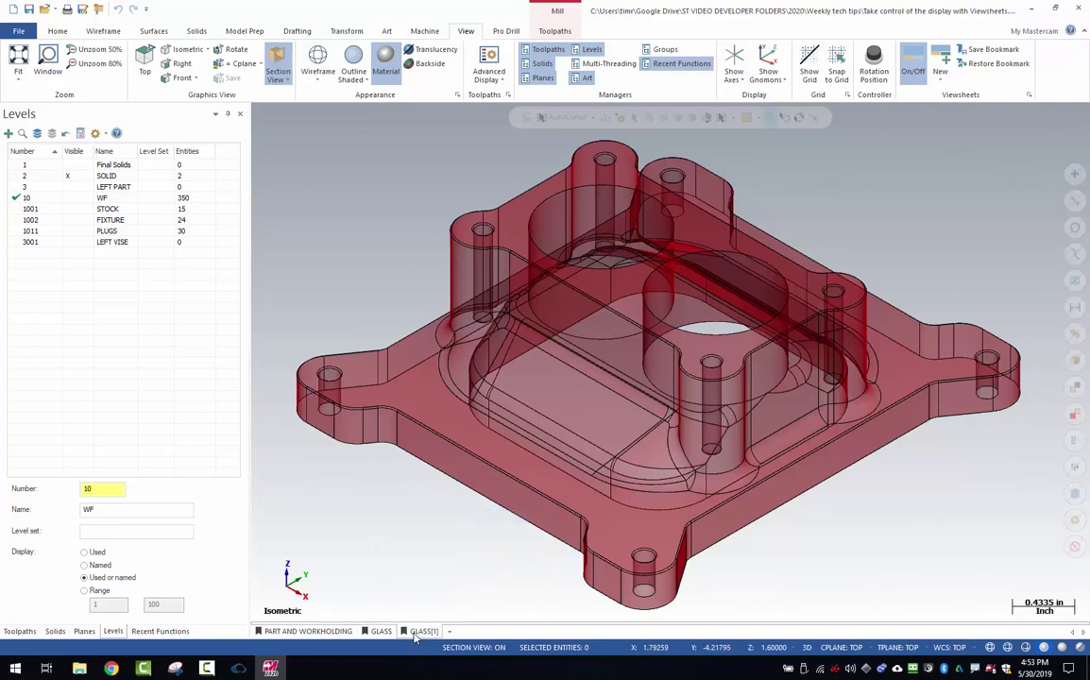
{"action": "right_click", "coordinate": [416, 634]}
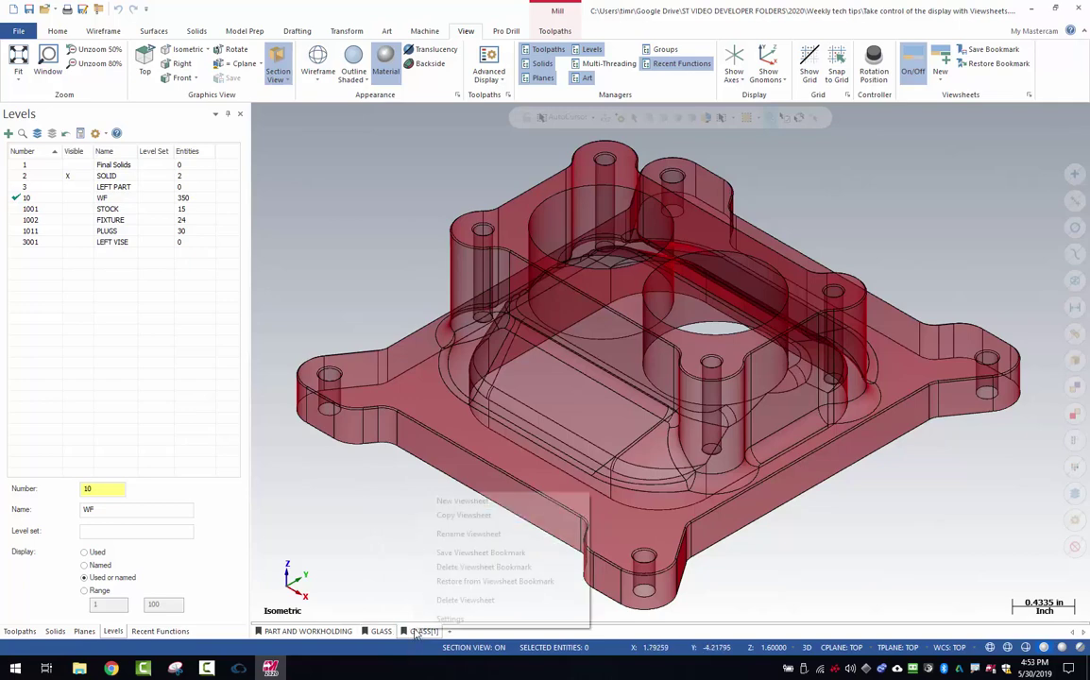
{"action": "left_click", "coordinate": [467, 535]}
{"action": "type", "text": "SHADED"}
{"action": "key", "text": "Return"}
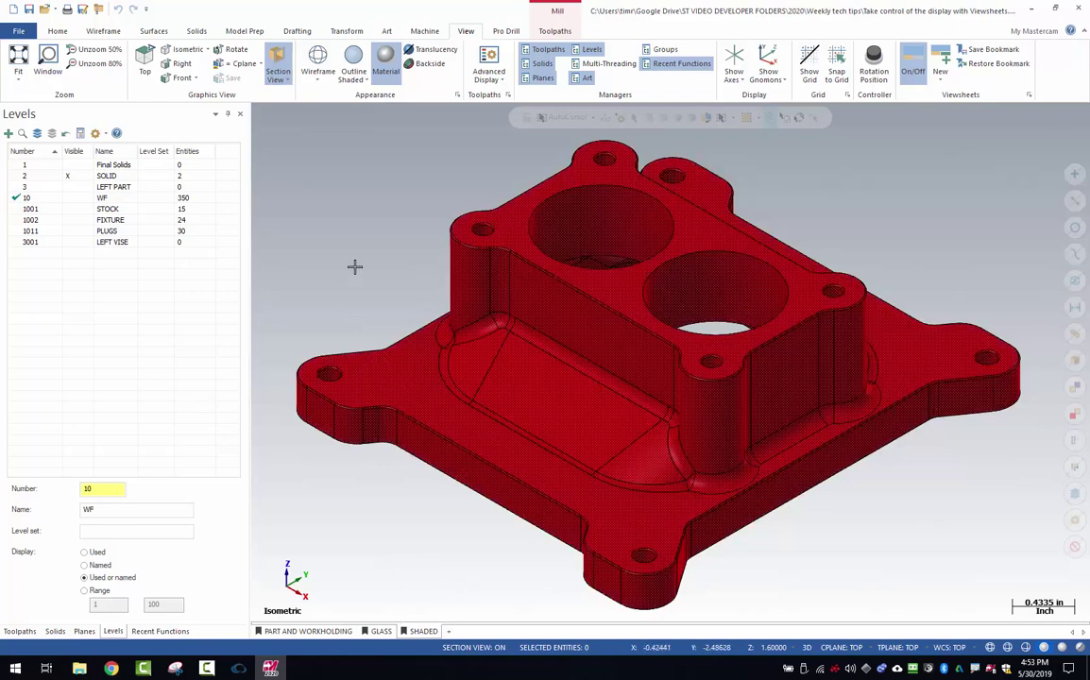
{"action": "left_click", "coordinate": [388, 60]}
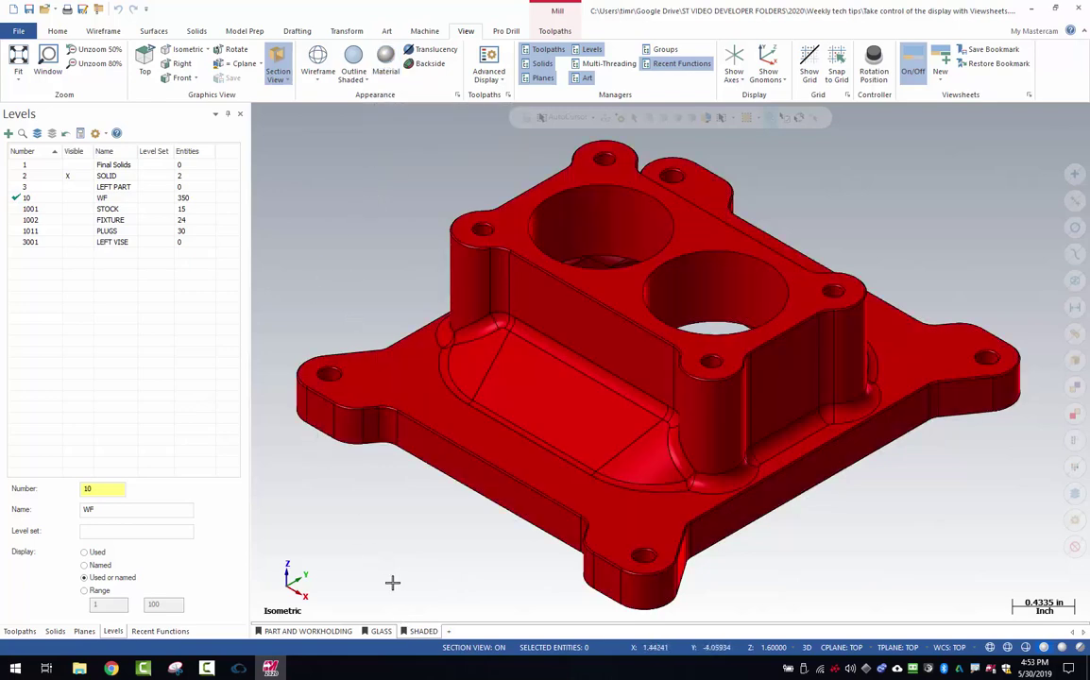
Step: Copy SHADED into a viewsheet named SHADE OFF and set its display to No Hidden wireframe
{"action": "right_click", "coordinate": [424, 634]}
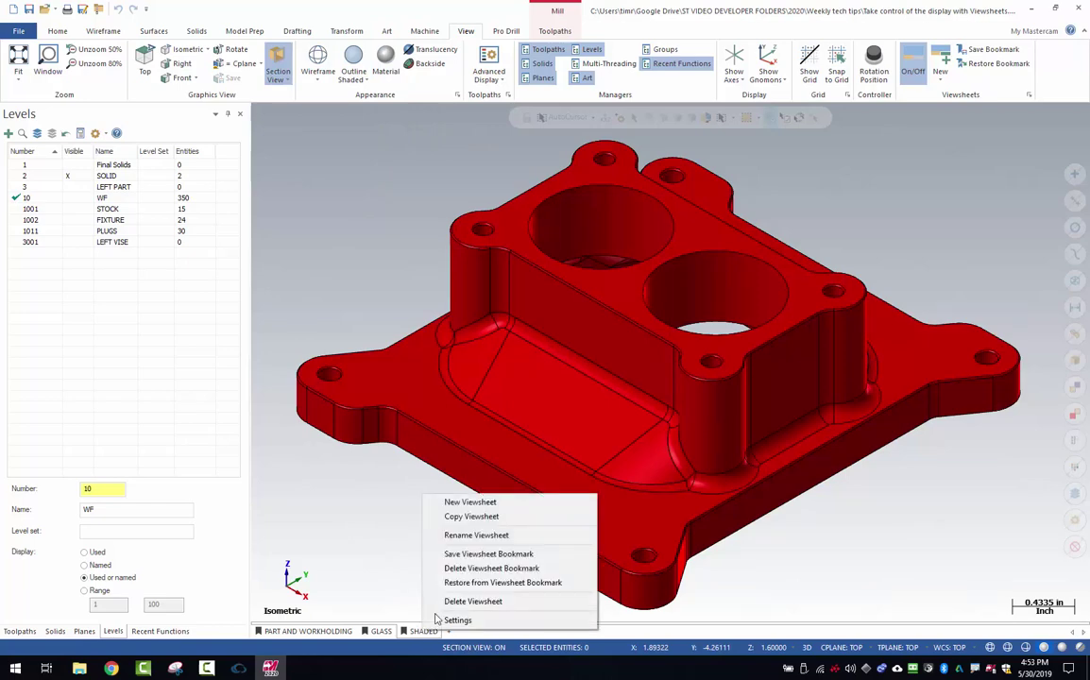
{"action": "left_click", "coordinate": [459, 554]}
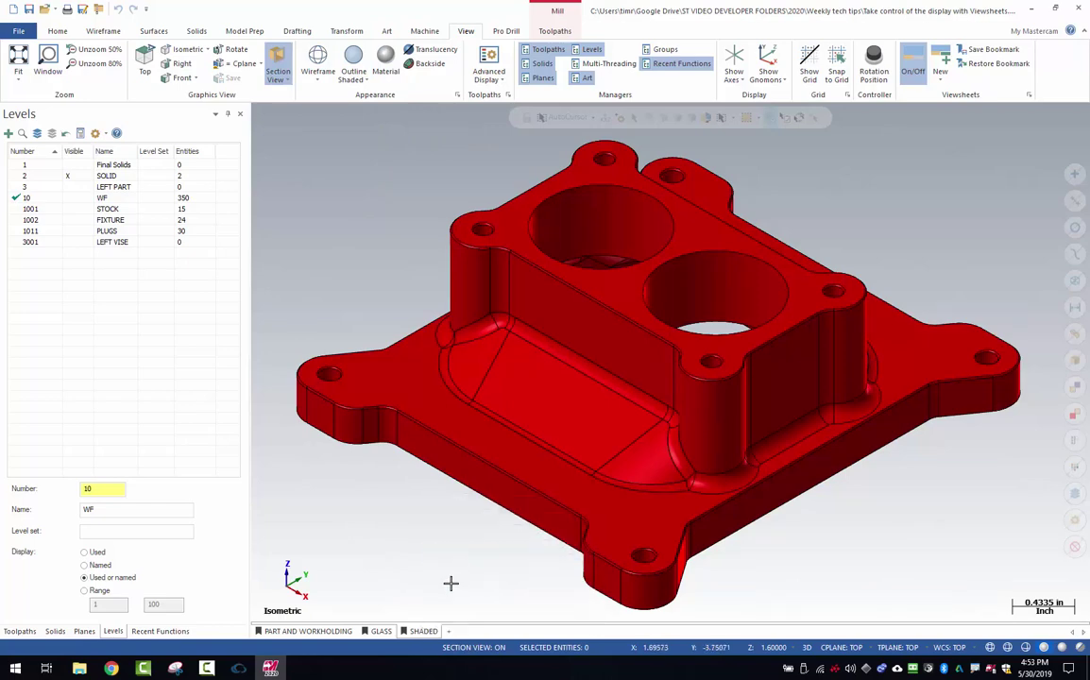
{"action": "right_click", "coordinate": [418, 634]}
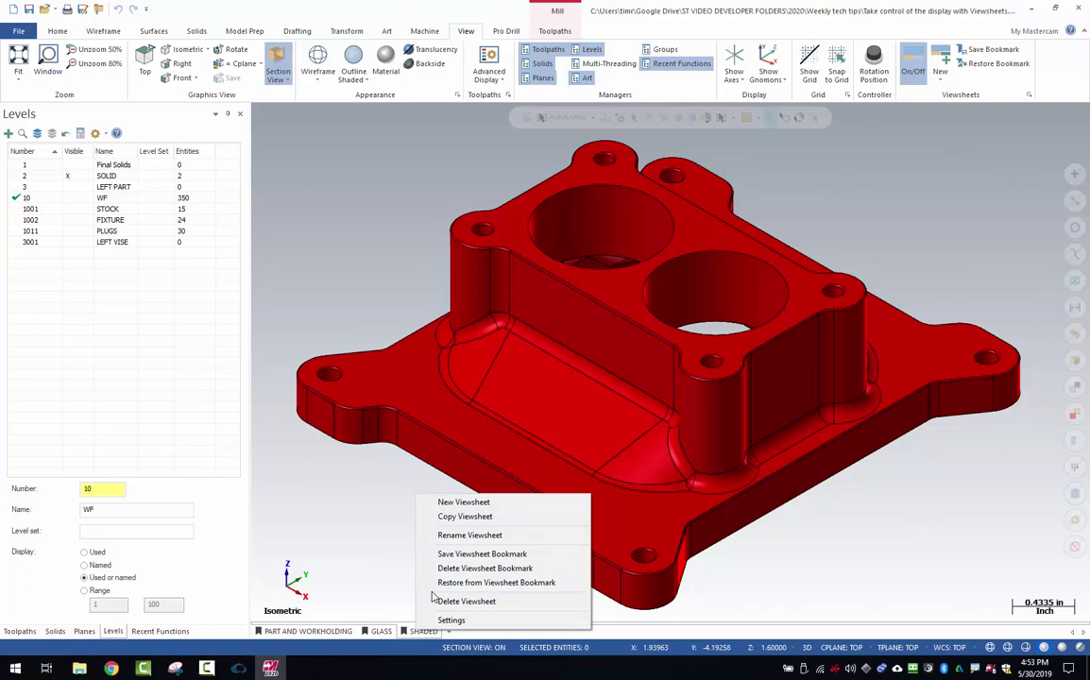
{"action": "left_click", "coordinate": [444, 517]}
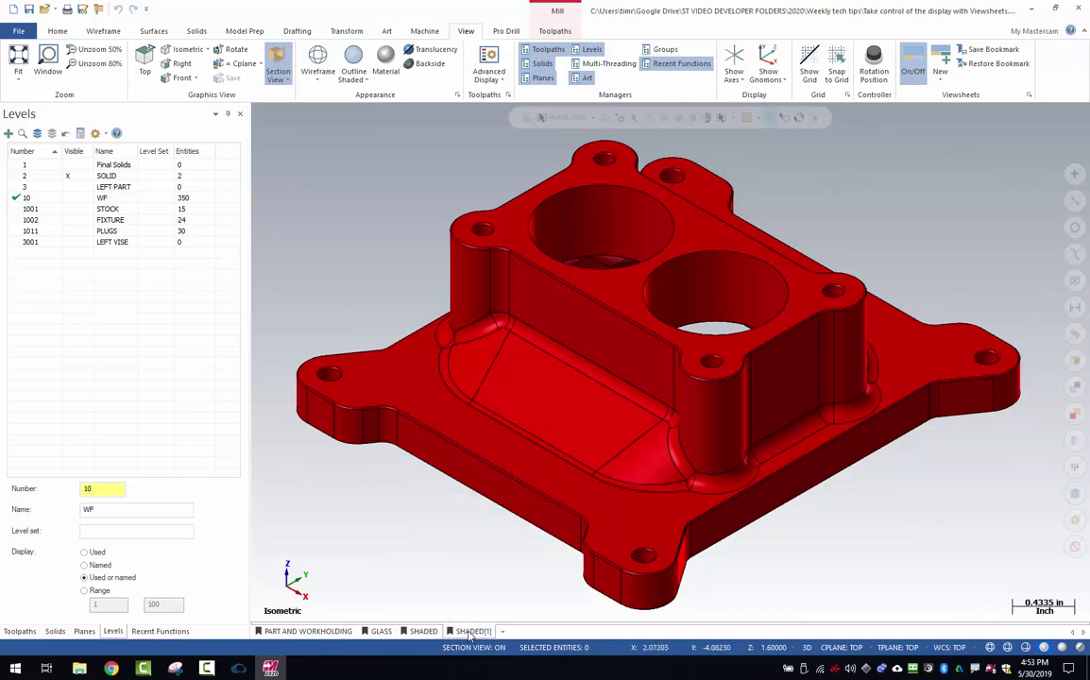
{"action": "right_click", "coordinate": [469, 633]}
{"action": "left_click", "coordinate": [518, 534]}
{"action": "type", "text": "SHADE OFF"}
{"action": "key", "text": "Return"}
{"action": "left_click", "coordinate": [318, 80]}
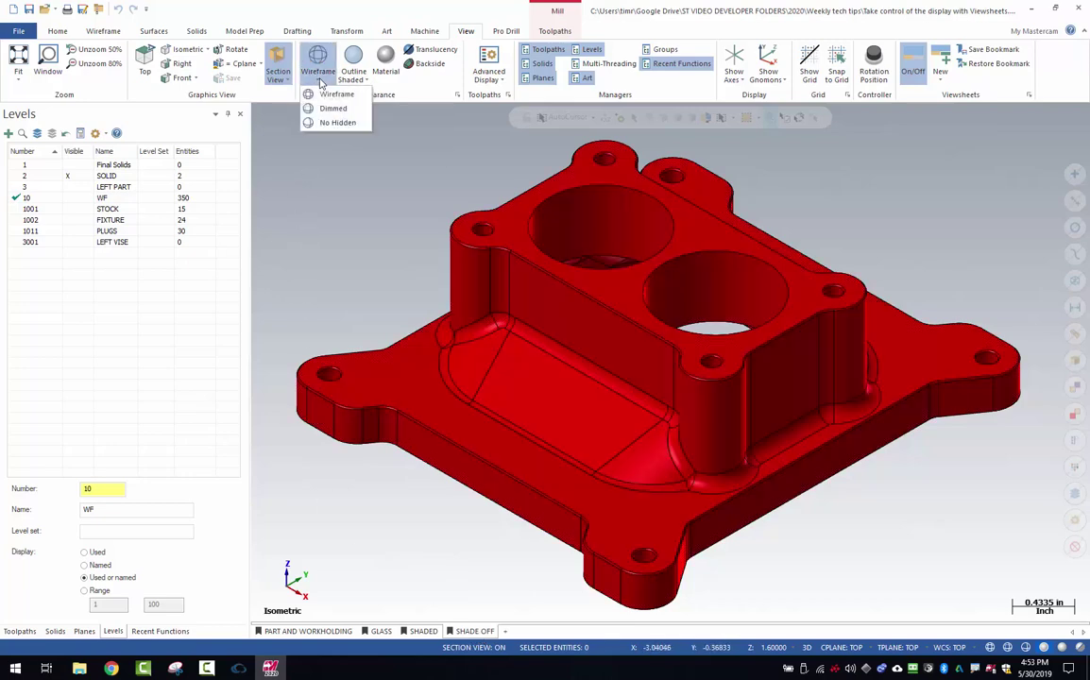
{"action": "left_click", "coordinate": [337, 123]}
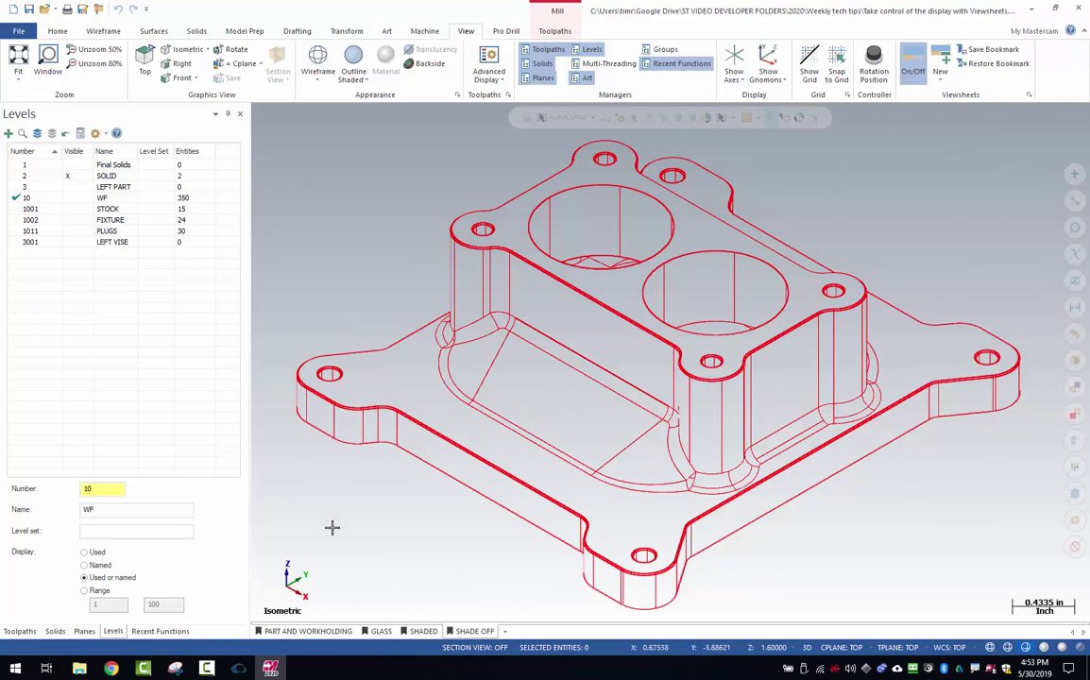
Step: Bookmark SHADE OFF's wireframe display, then cycle through all four viewsheet tabs to confirm each look
{"action": "right_click", "coordinate": [472, 634]}
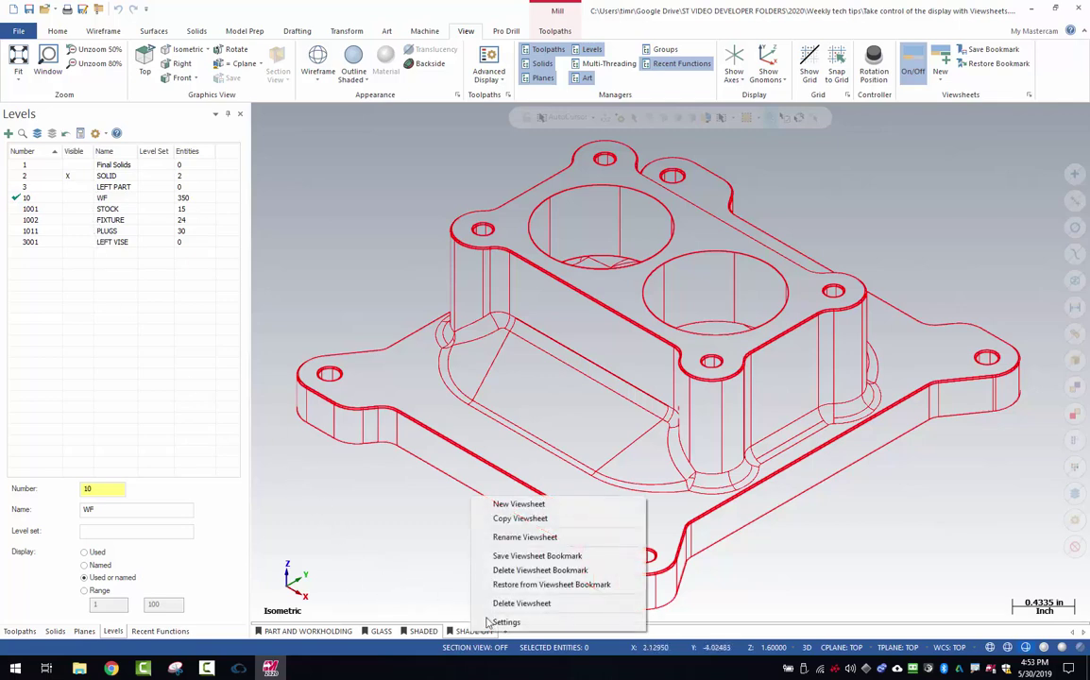
{"action": "left_click", "coordinate": [500, 557]}
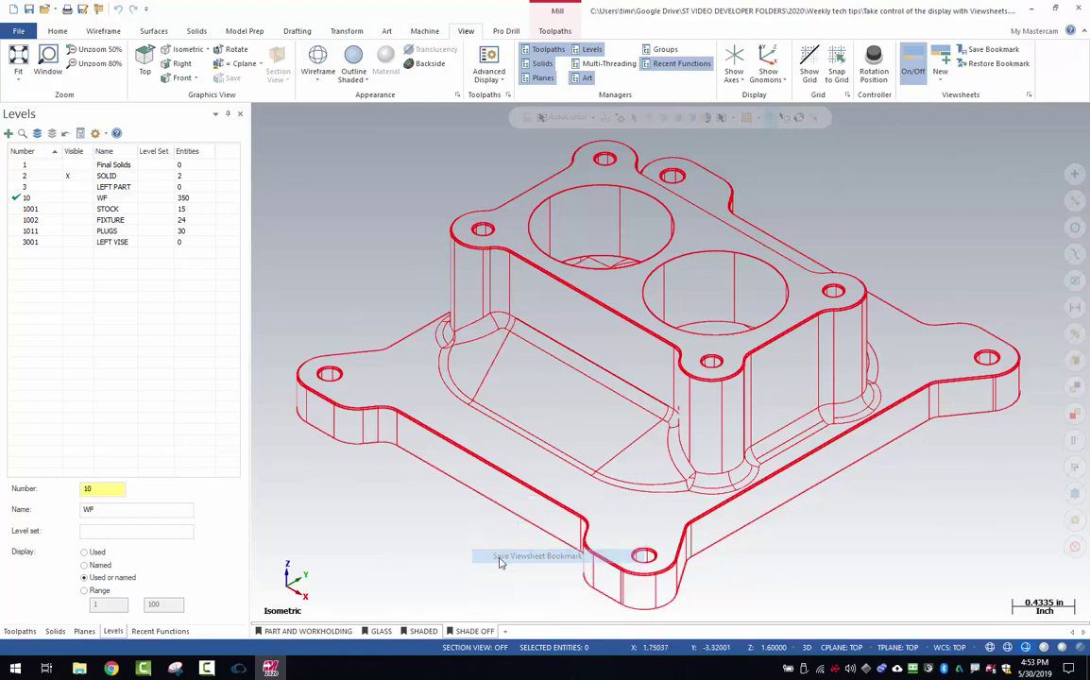
{"action": "left_click", "coordinate": [312, 631]}
{"action": "left_click", "coordinate": [381, 631]}
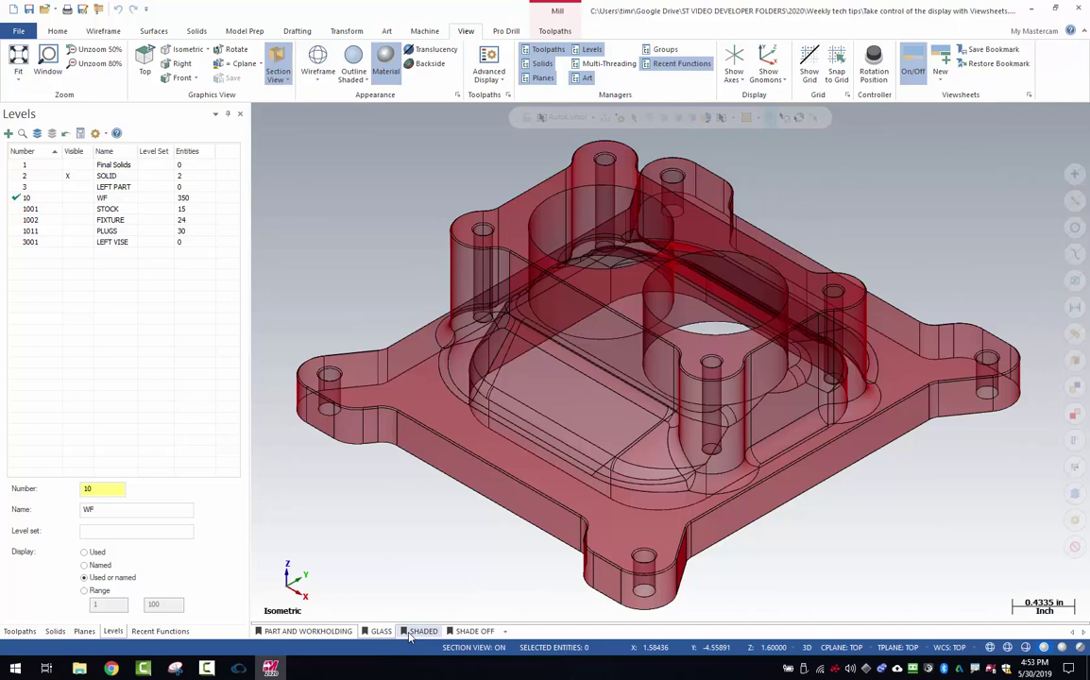
{"action": "left_click", "coordinate": [411, 632]}
{"action": "left_click", "coordinate": [463, 632]}
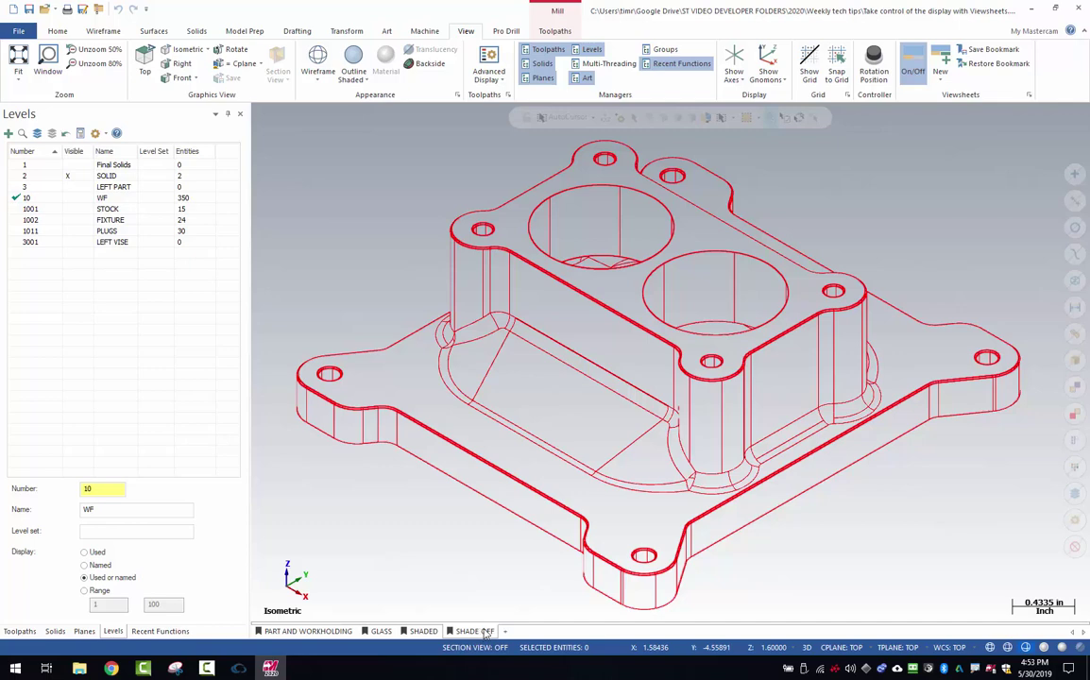
Step: Duplicate the SHADE OFF viewsheet and rename the copy 'SECTION'
{"action": "right_click", "coordinate": [474, 631]}
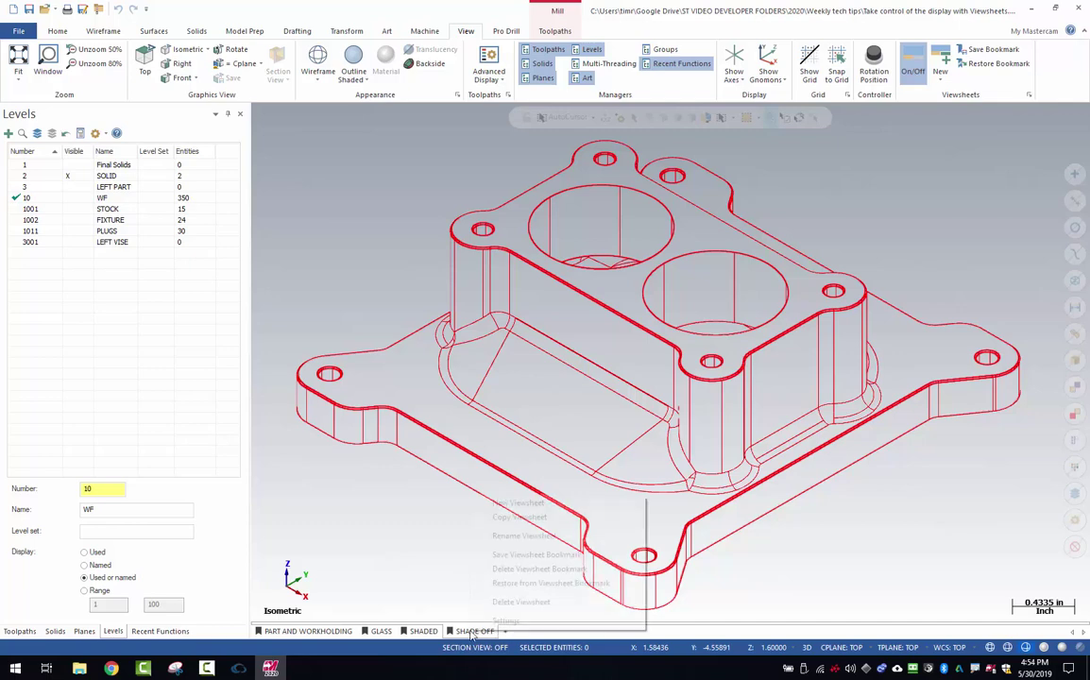
{"action": "left_click", "coordinate": [519, 517]}
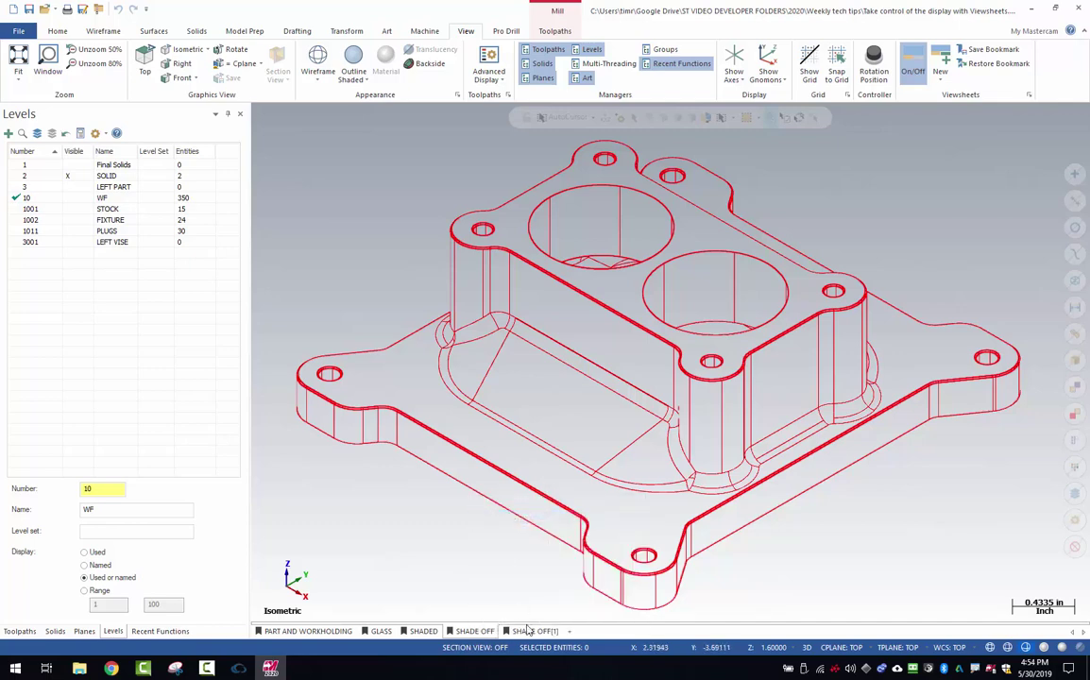
{"action": "right_click", "coordinate": [533, 633]}
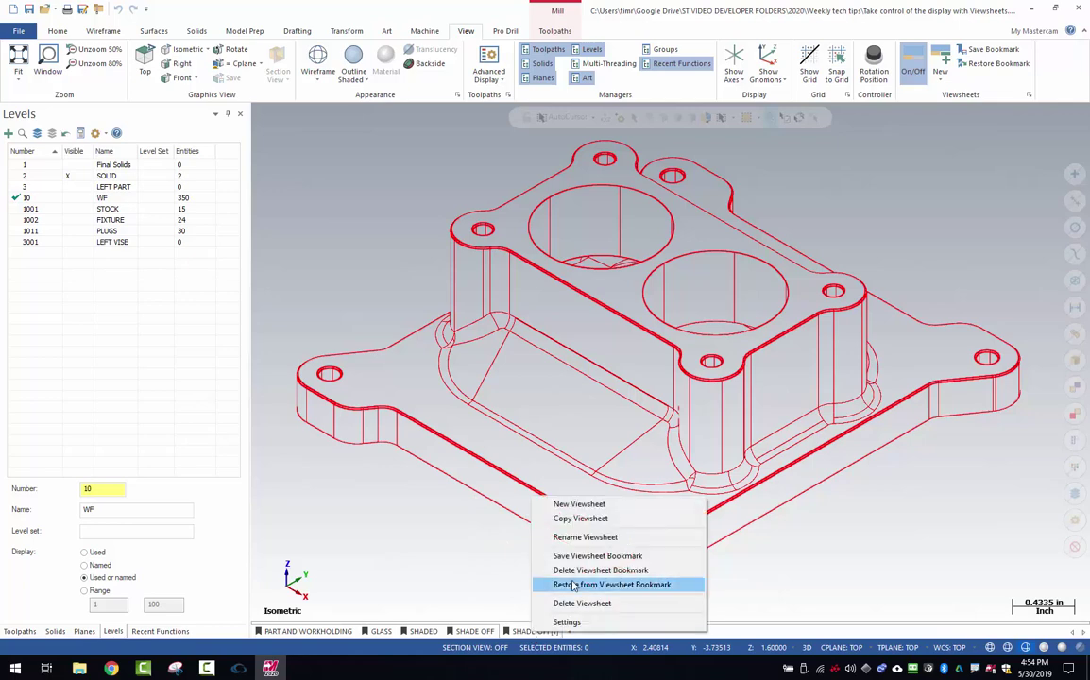
{"action": "left_click", "coordinate": [584, 538]}
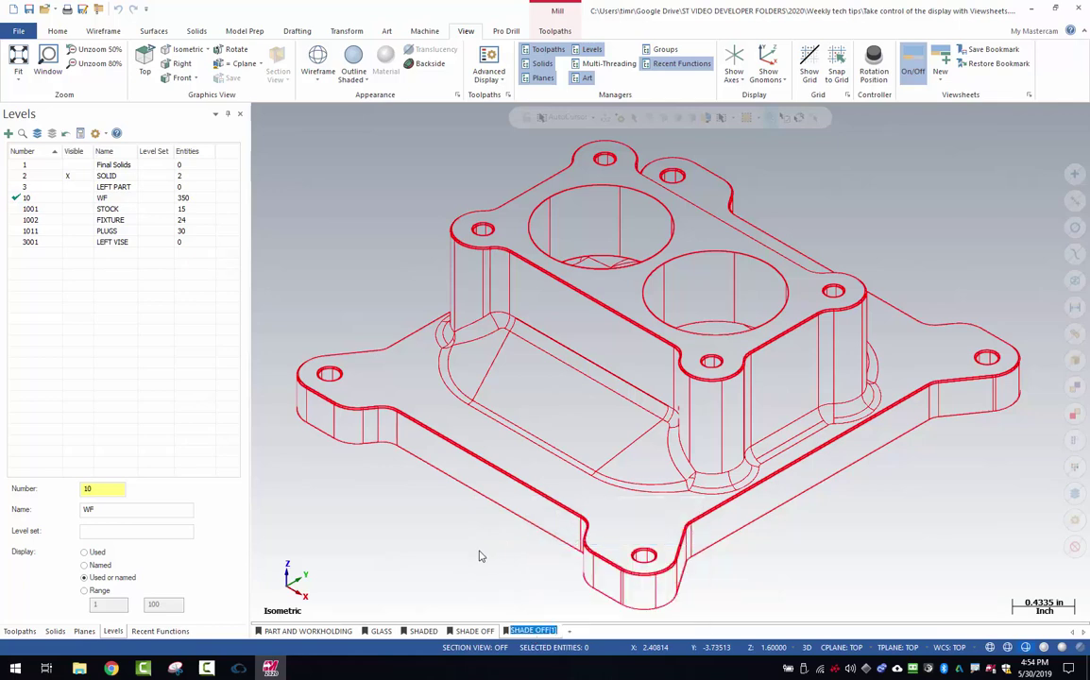
{"action": "type", "text": "SECTION"}
{"action": "key", "text": "Return"}
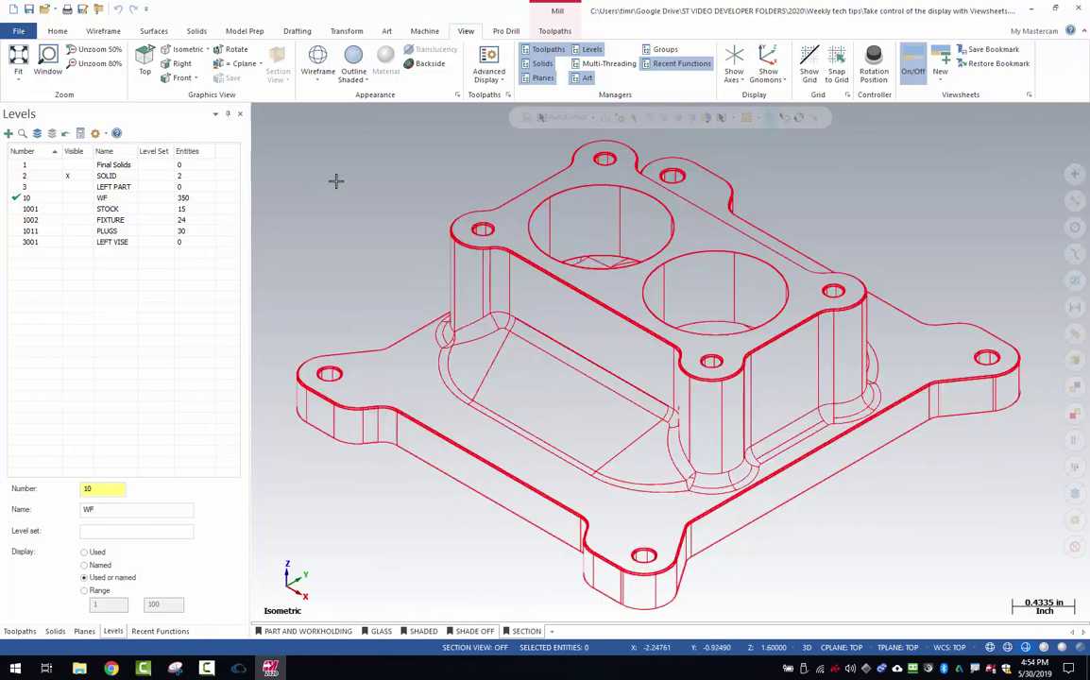
Step: Restore solid shading and set the Front plane as the section cut, toggling Section View off and on
{"action": "left_click", "coordinate": [352, 68]}
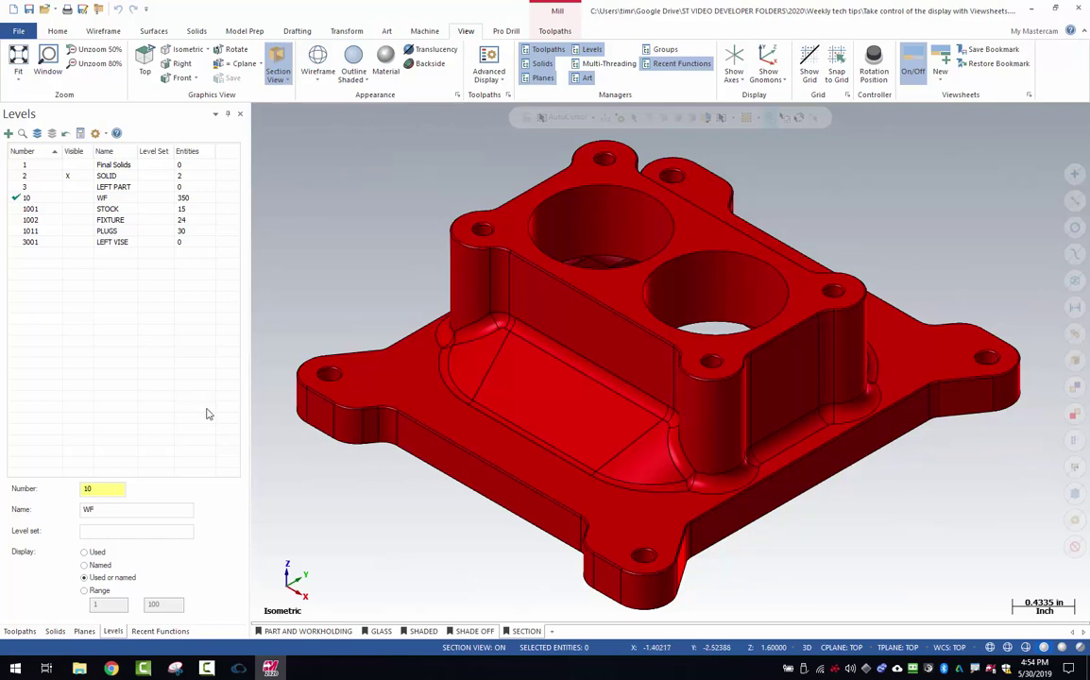
{"action": "left_click", "coordinate": [84, 631]}
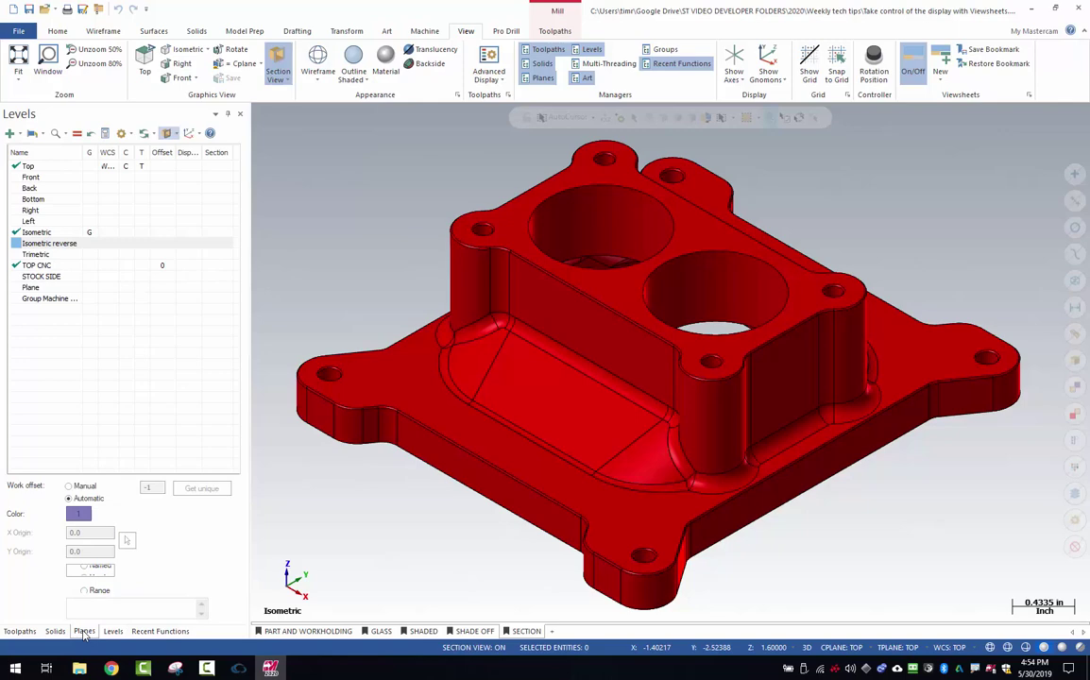
{"action": "left_click", "coordinate": [41, 180]}
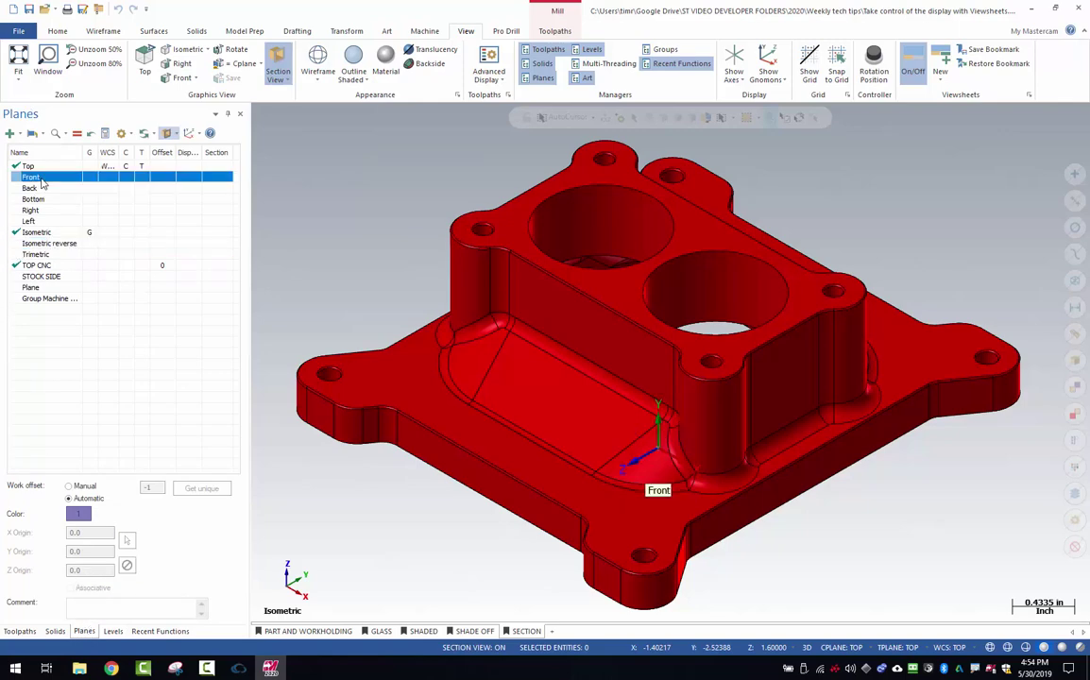
{"action": "left_click", "coordinate": [216, 178]}
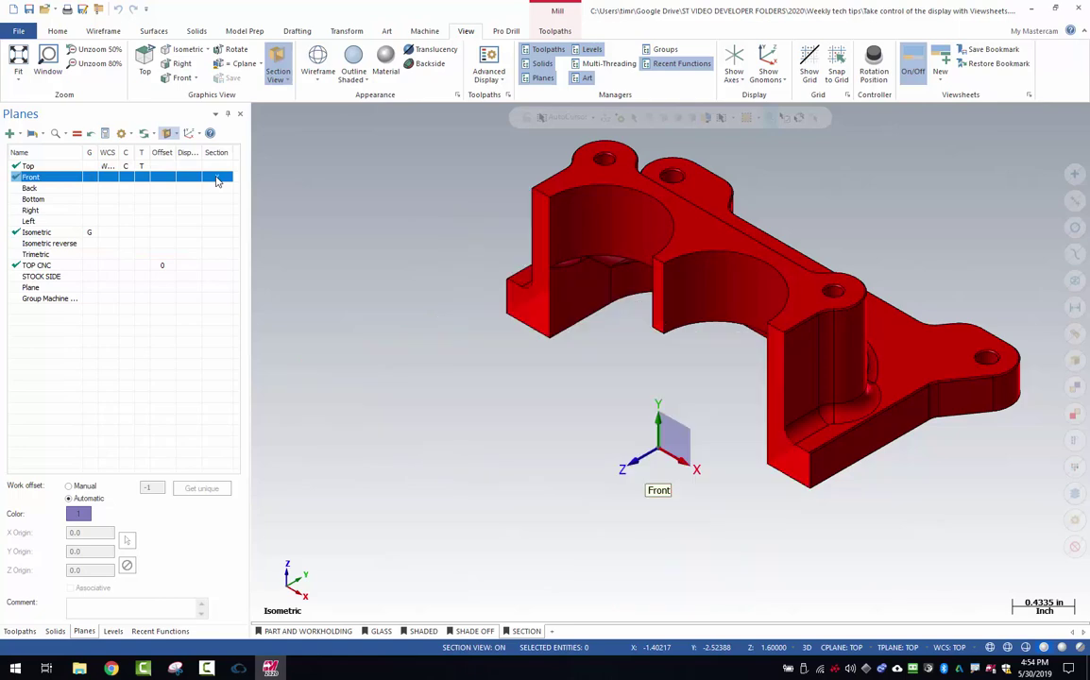
{"action": "left_click", "coordinate": [166, 134]}
{"action": "left_click", "coordinate": [166, 134]}
Step: Bookmark the SECTION display, then cycle through all five tabs from PART AND WORKHOLDING to SECTION
{"action": "right_click", "coordinate": [525, 632]}
{"action": "left_click", "coordinate": [555, 556]}
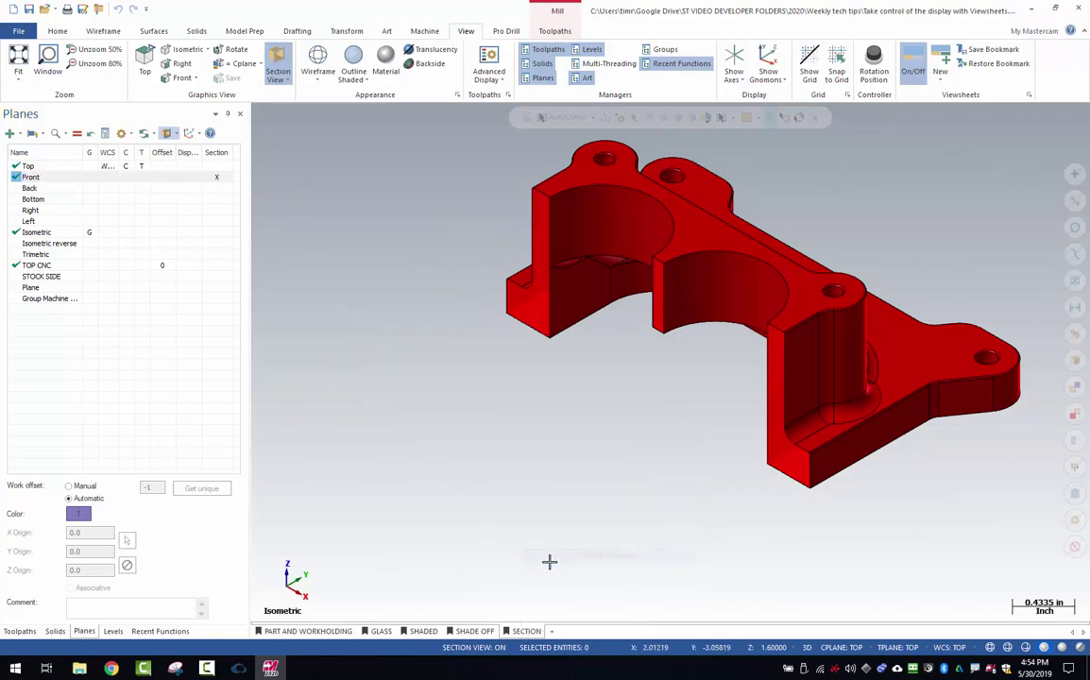
{"action": "left_click", "coordinate": [342, 632]}
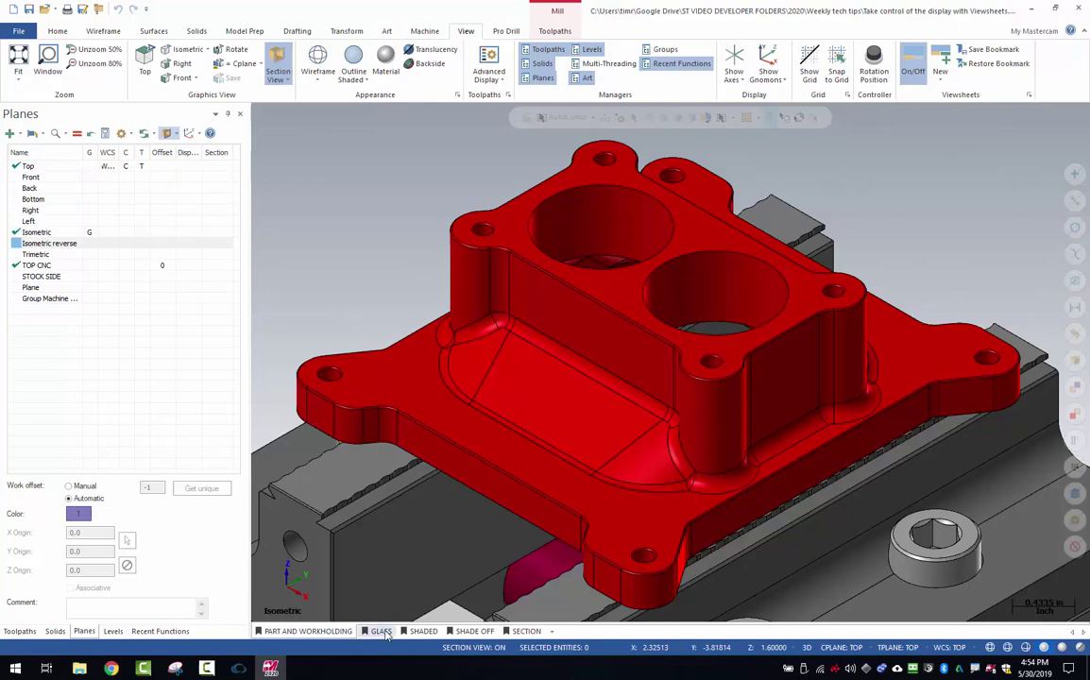
{"action": "left_click", "coordinate": [380, 631]}
{"action": "left_click", "coordinate": [421, 631]}
{"action": "left_click", "coordinate": [475, 631]}
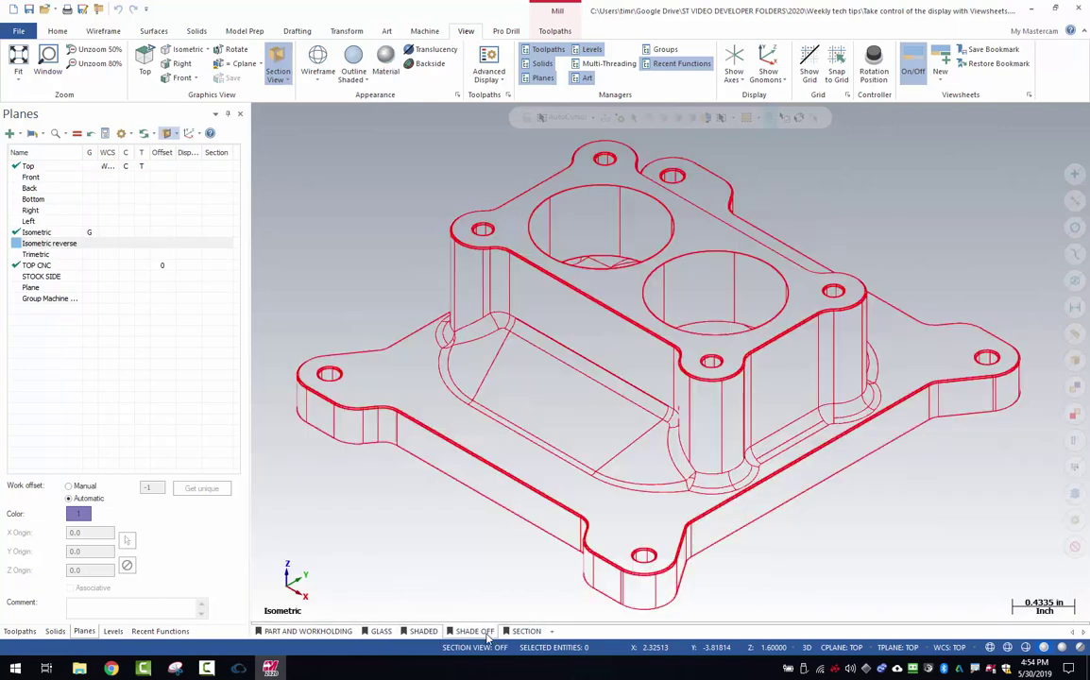
{"action": "left_click", "coordinate": [526, 631]}
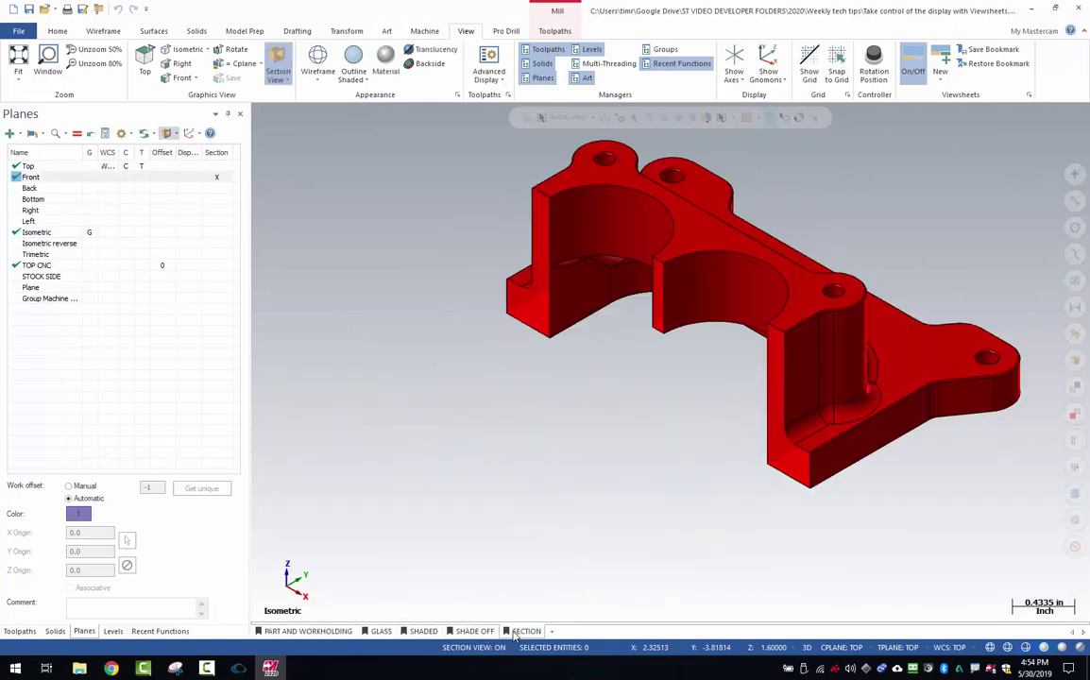